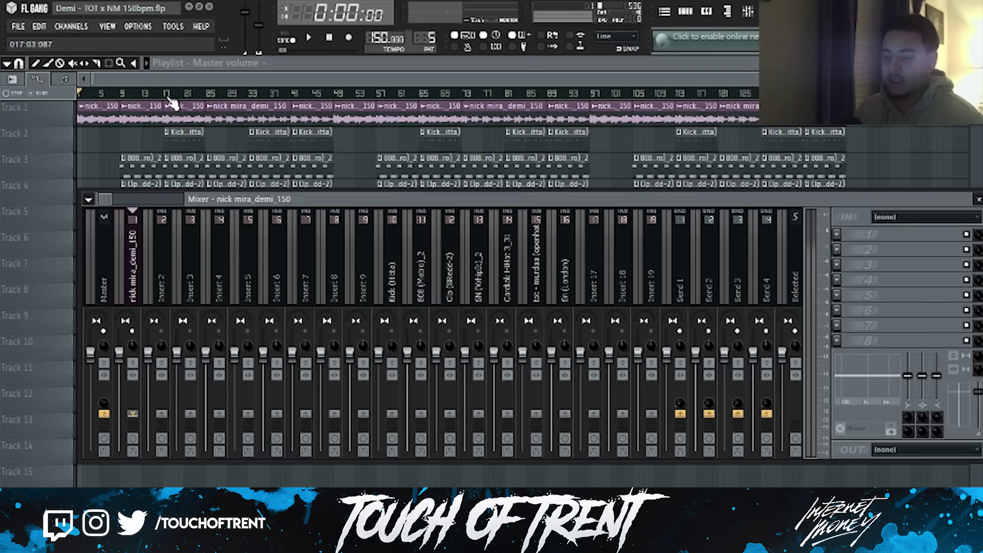
Step: Apply the "20Hz + 18kHz cut" mastering preset to the Fruity Parametric EQ 2 on the nick mira_demi_150 track while the song plays
scroll(174, 97, up, 1)
key(F9)
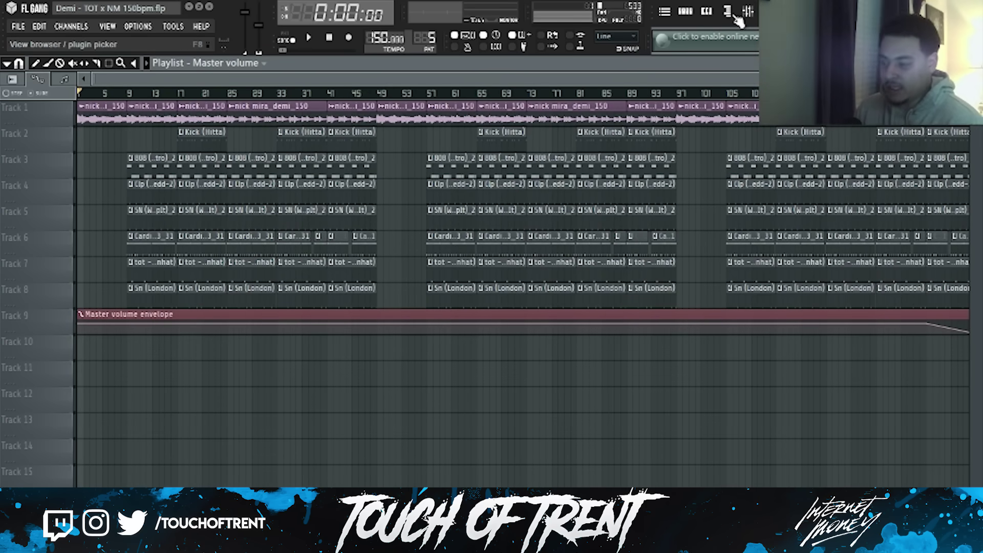
key(F9)
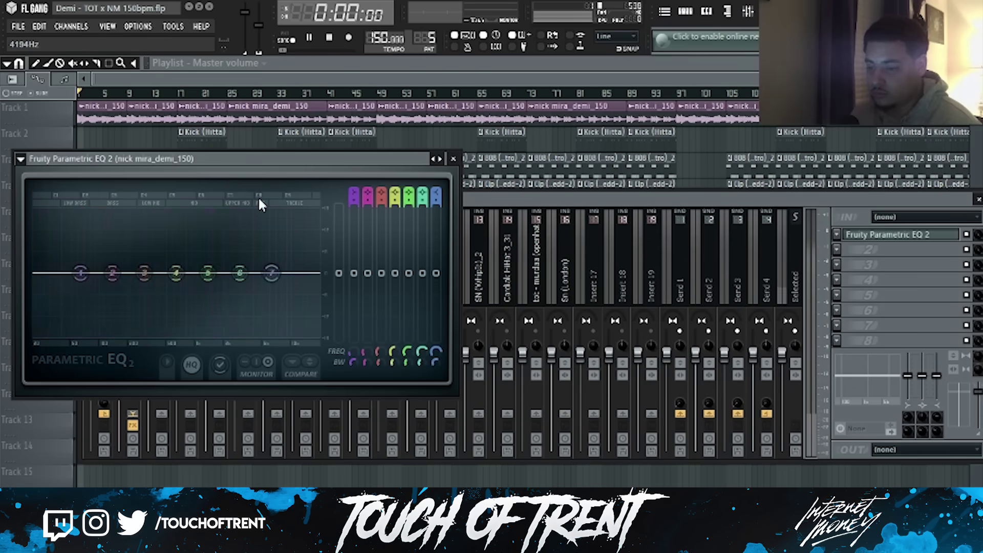
key(space)
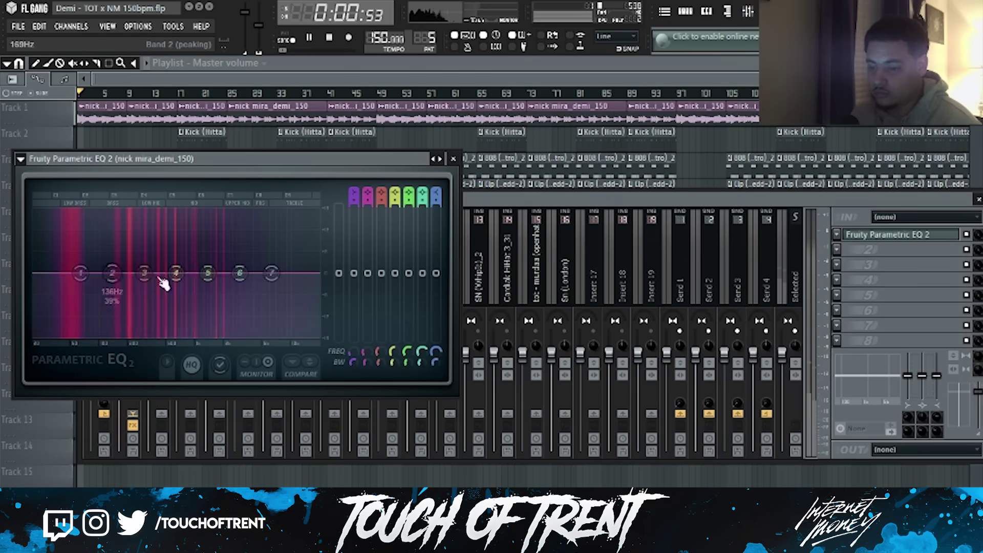
click(441, 162)
mouse_move(733, 57)
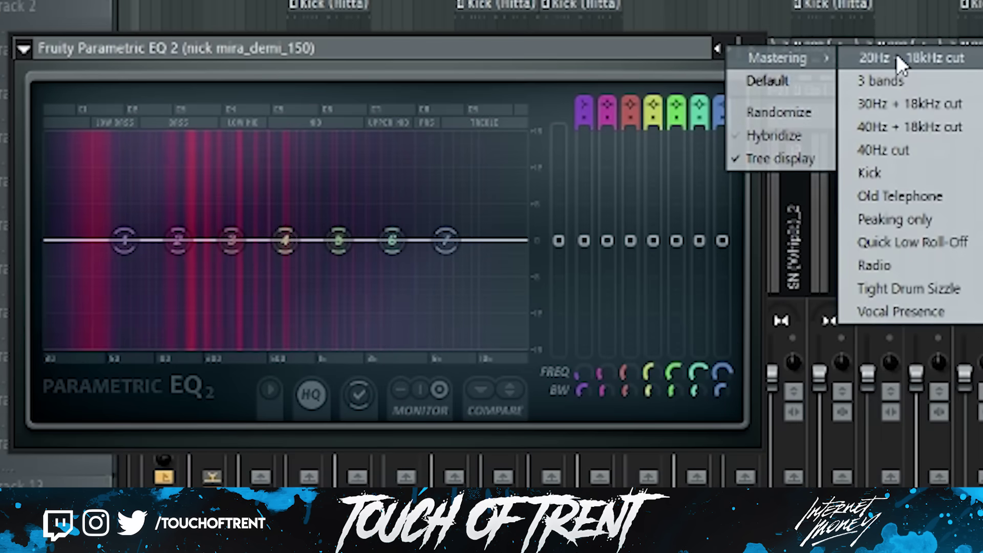
click(897, 56)
Step: Raise the melody EQ's high-pass band to about 200 Hz, close the EQ and stop playback
drag(46, 240, 210, 239)
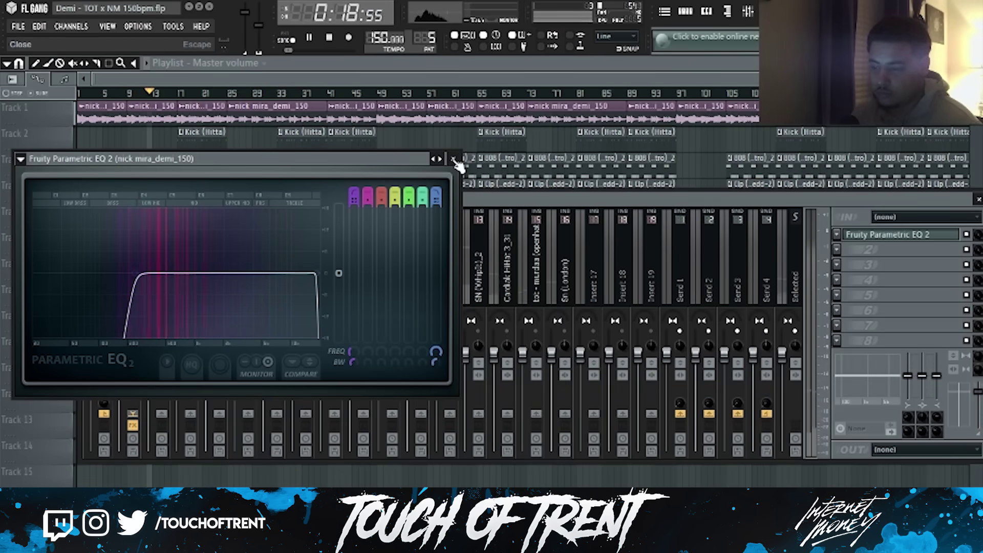
click(454, 159)
key(space)
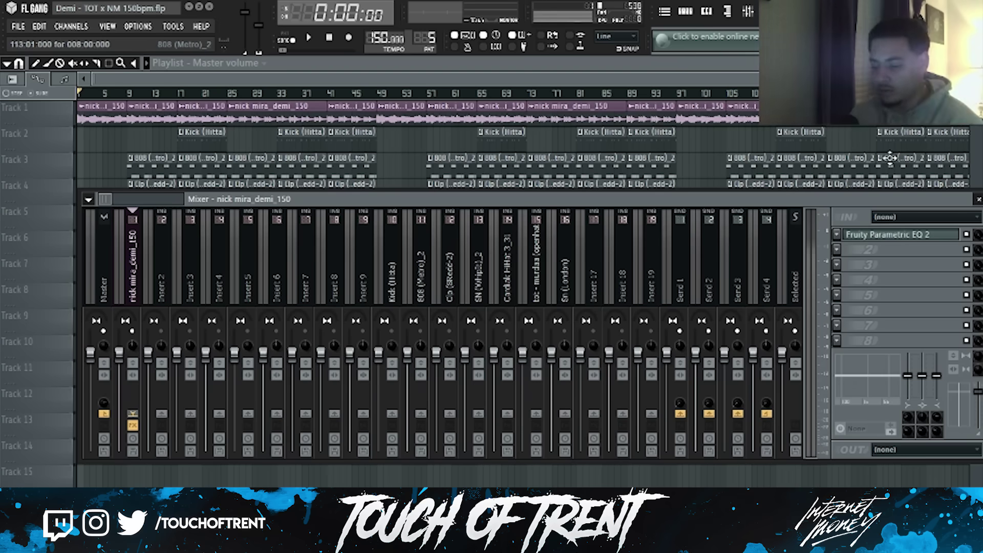
Step: Reopen the melody's Fruity Parametric EQ 2, nudge the high-pass band slightly higher and close the EQ
click(949, 240)
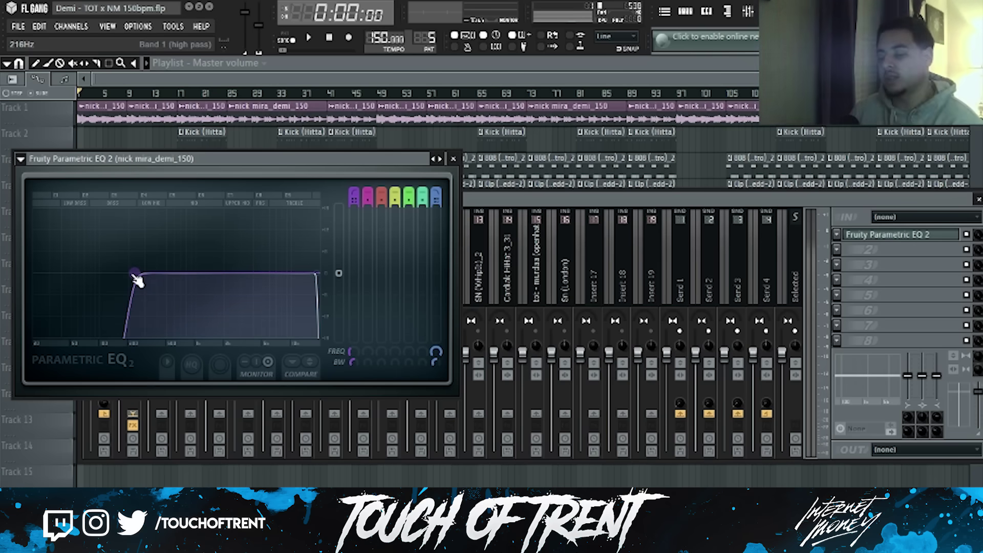
mouse_move(144, 276)
mouse_down()
mouse_move(158, 274)
mouse_move(135, 272)
mouse_up()
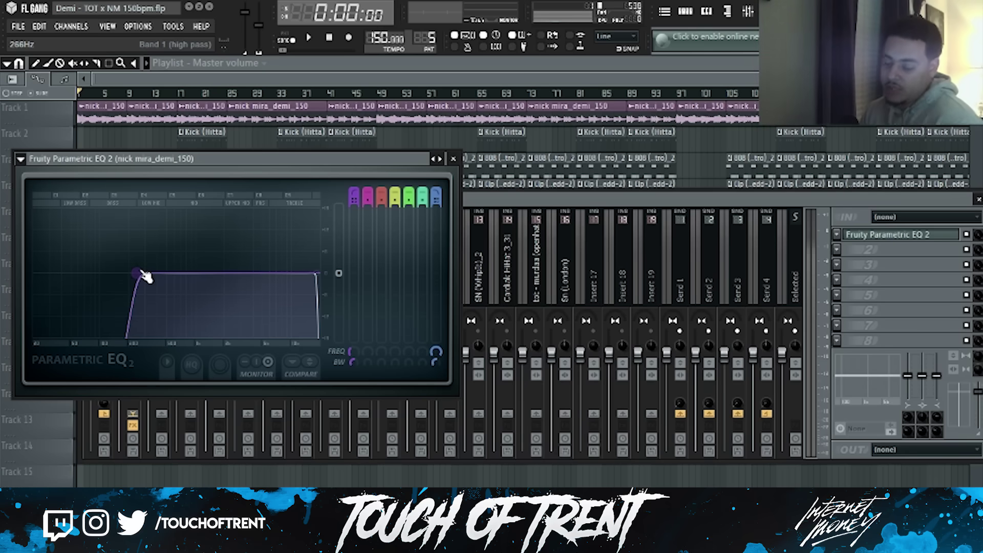
mouse_move(146, 276)
mouse_down()
mouse_move(134, 276)
mouse_move(152, 280)
mouse_up()
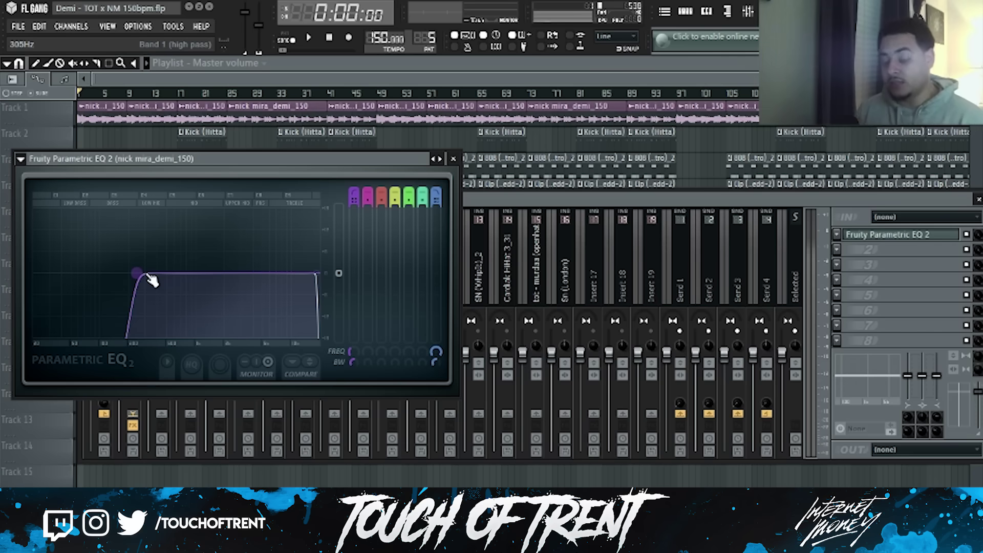
drag(138, 274, 135, 276)
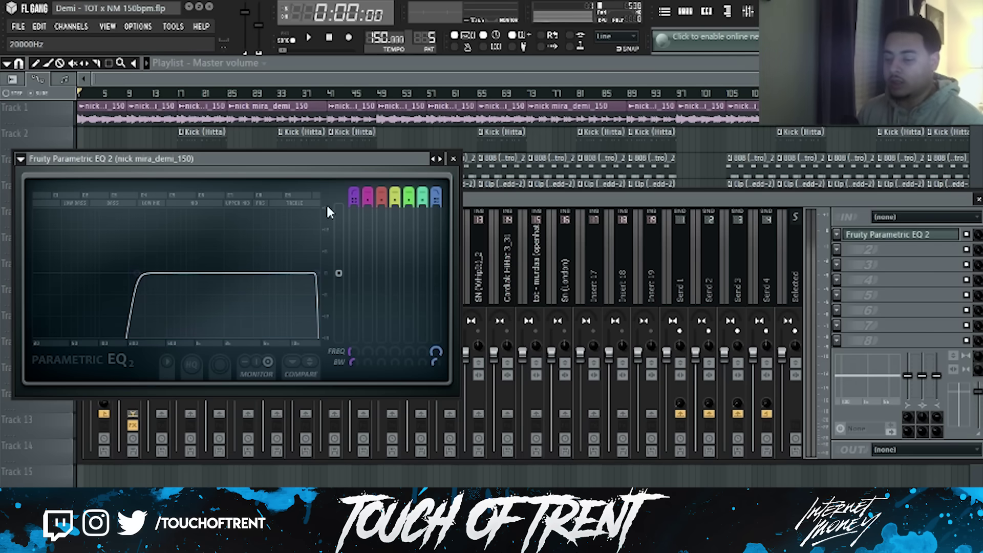
click(453, 159)
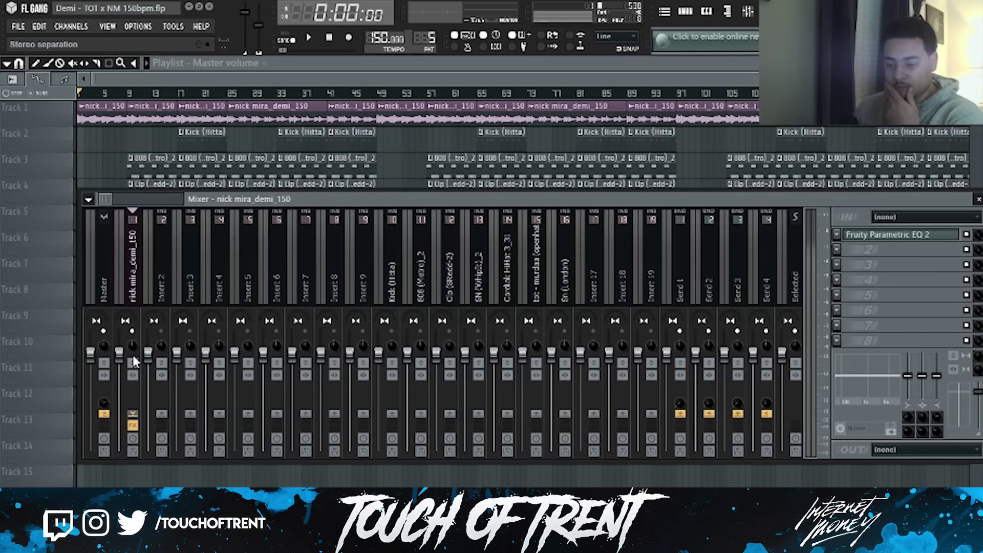
drag(121, 355, 119, 376)
right_click(118, 372)
click(146, 348)
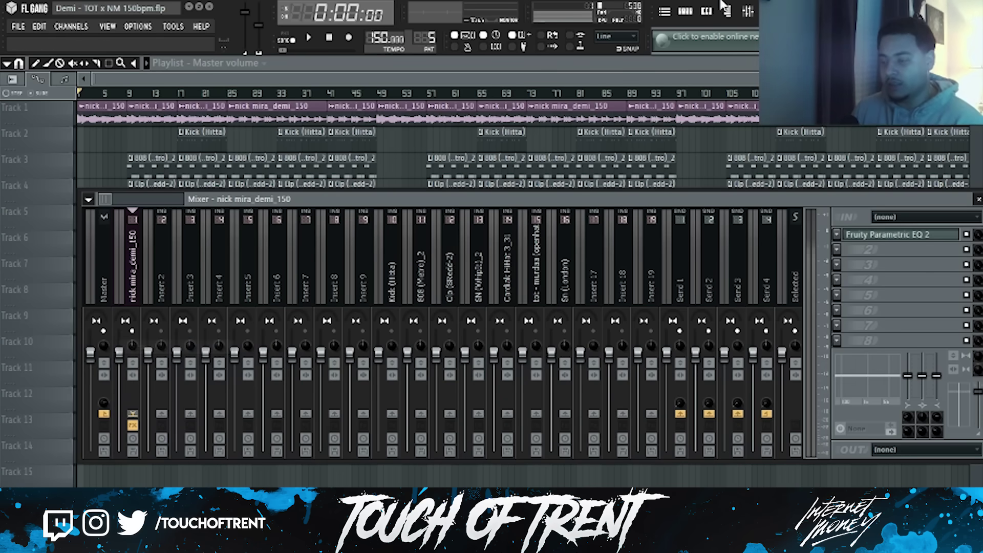
click(705, 12)
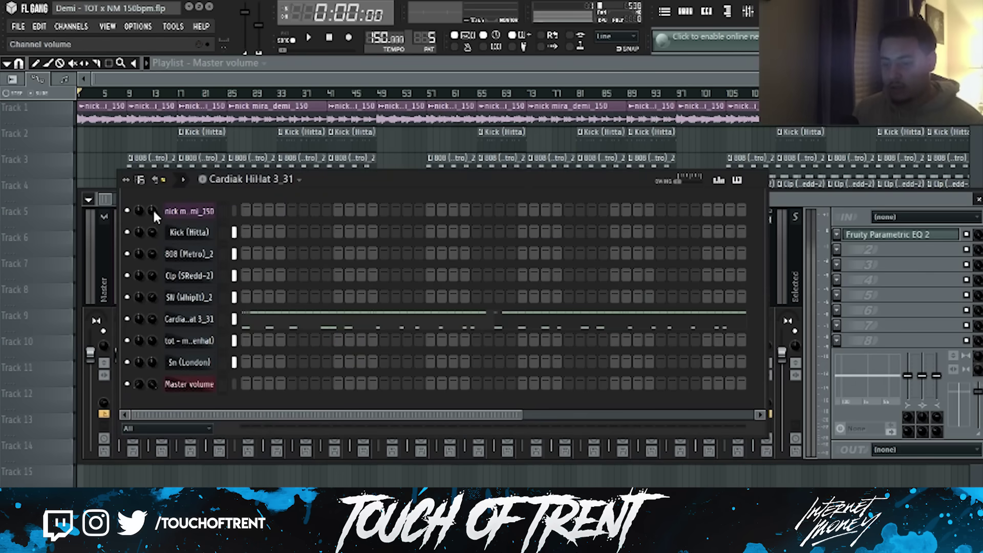
click(841, 198)
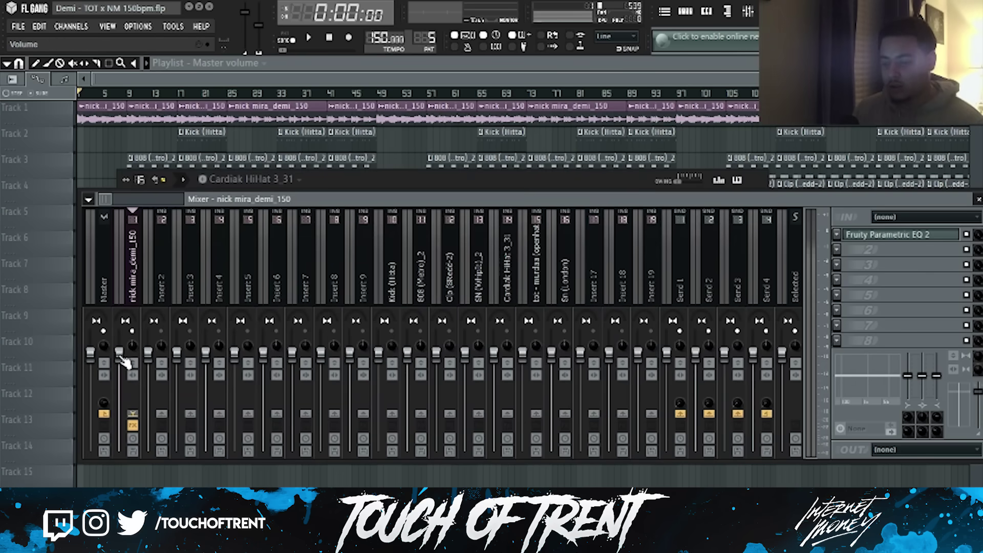
Step: Lower the nick mira_demi_150 track's volume in the mixer to about -9.9 dB
drag(118, 353, 119, 387)
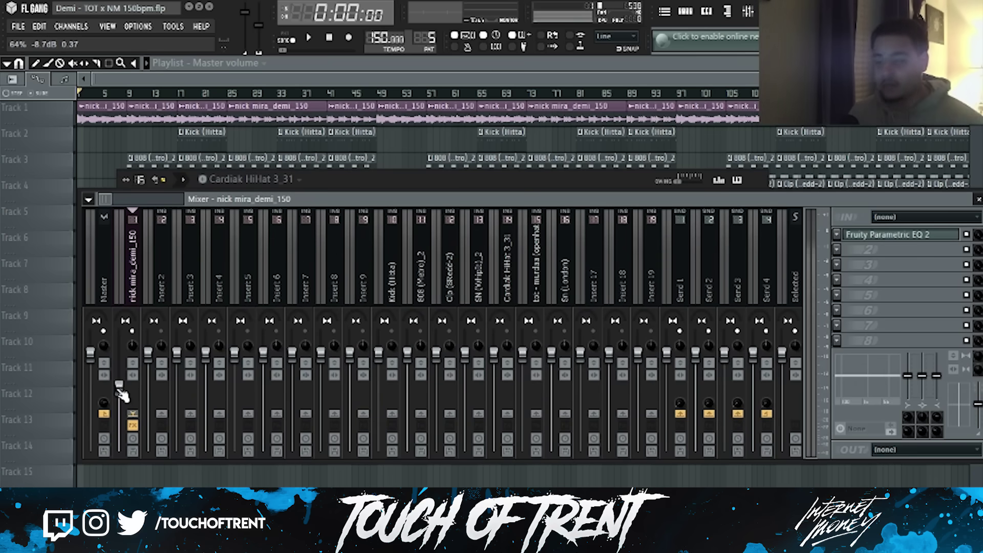
drag(118, 385, 119, 392)
Step: Look over the drum tracks in the mixer, including the kick, 808, clap and open hat
click(417, 281)
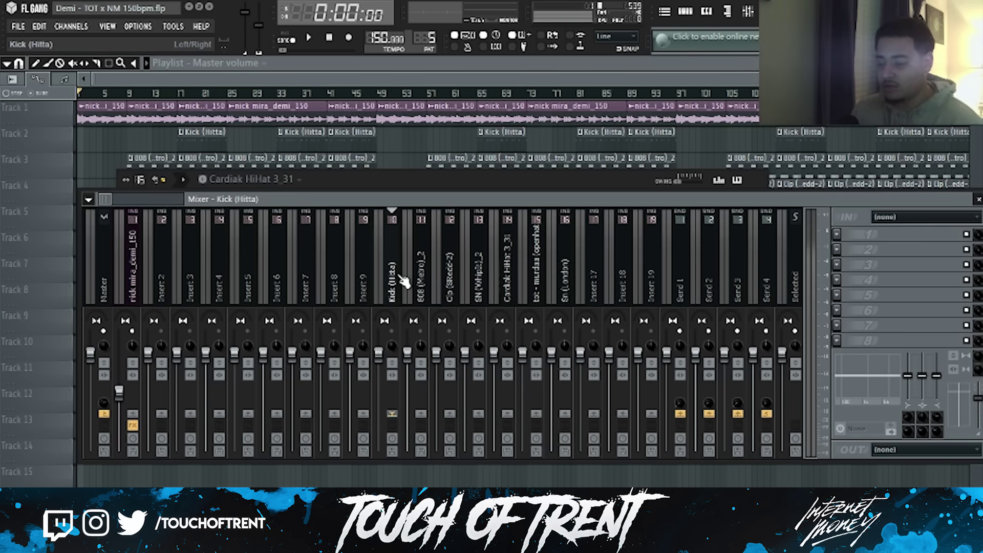
click(443, 282)
click(536, 280)
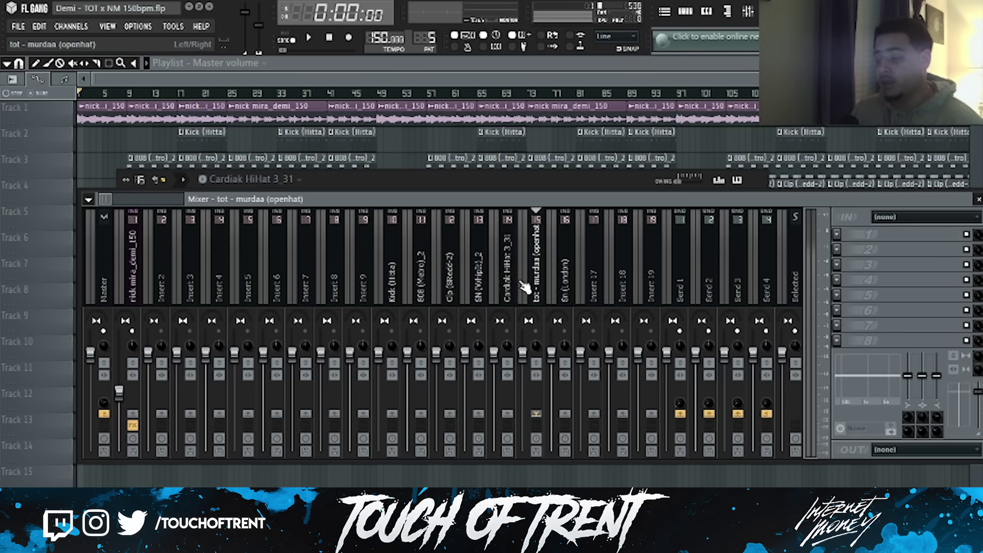
click(418, 283)
click(393, 284)
click(420, 287)
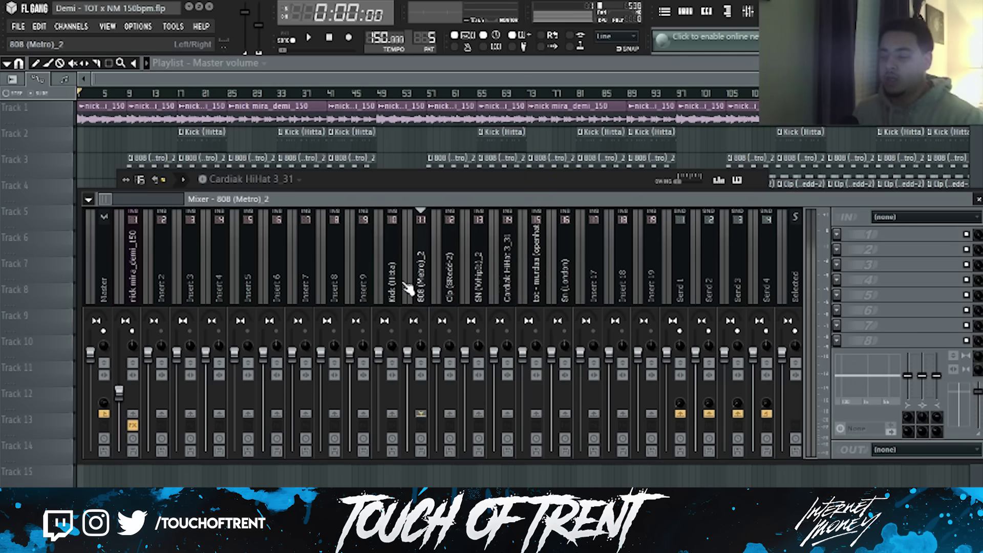
click(457, 299)
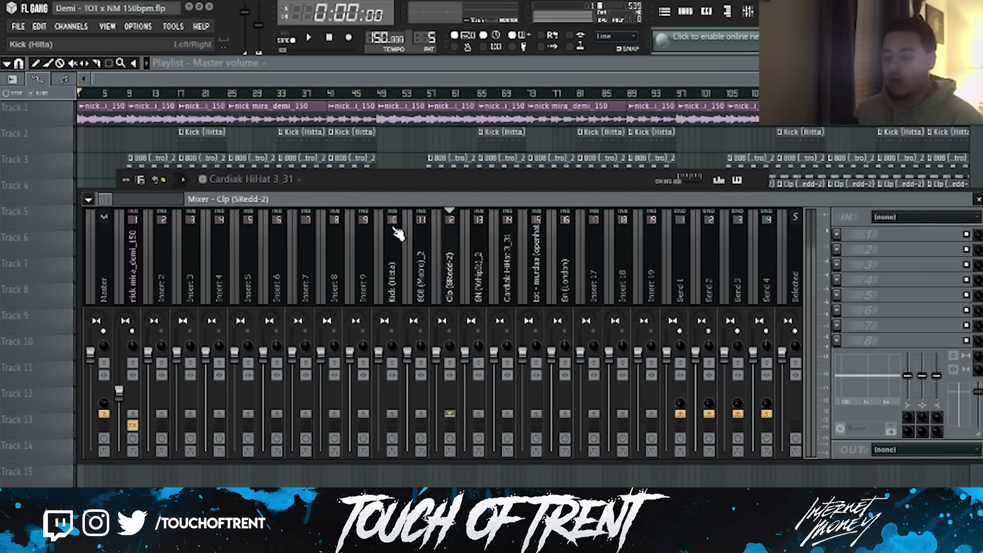
Step: Lower the 808 (Metro)_2 mixer track's volume in stages until its fader sits slightly below the melody track's fader
click(417, 267)
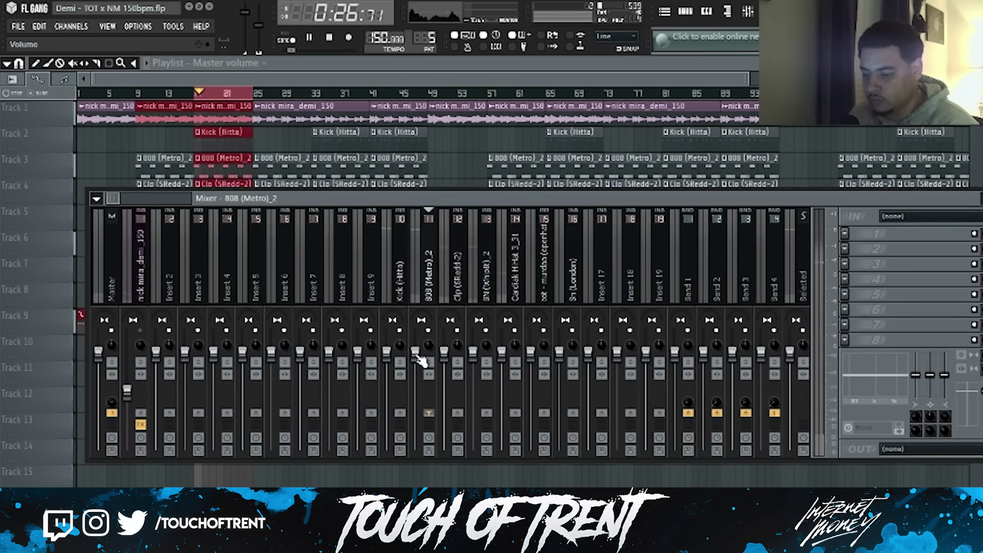
drag(420, 359, 422, 390)
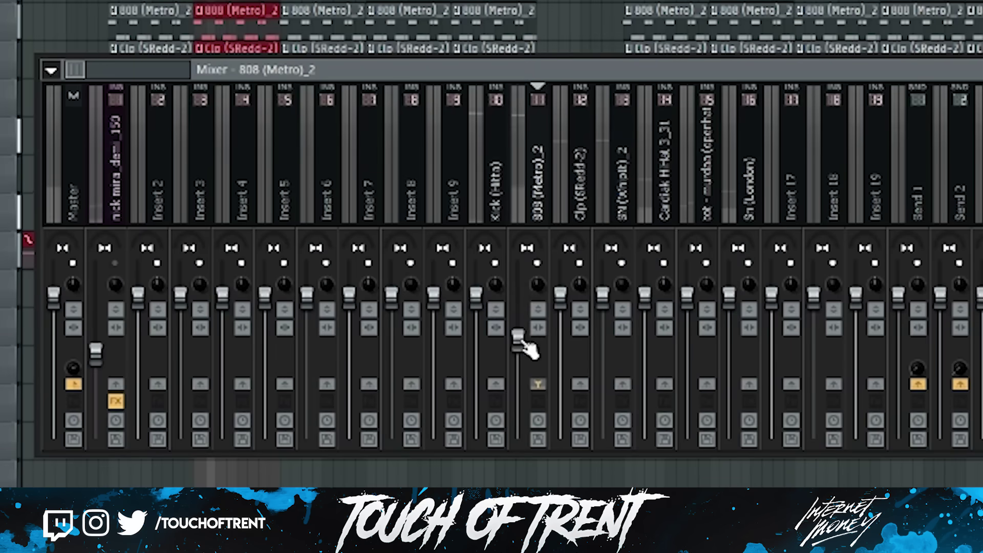
drag(527, 350, 527, 373)
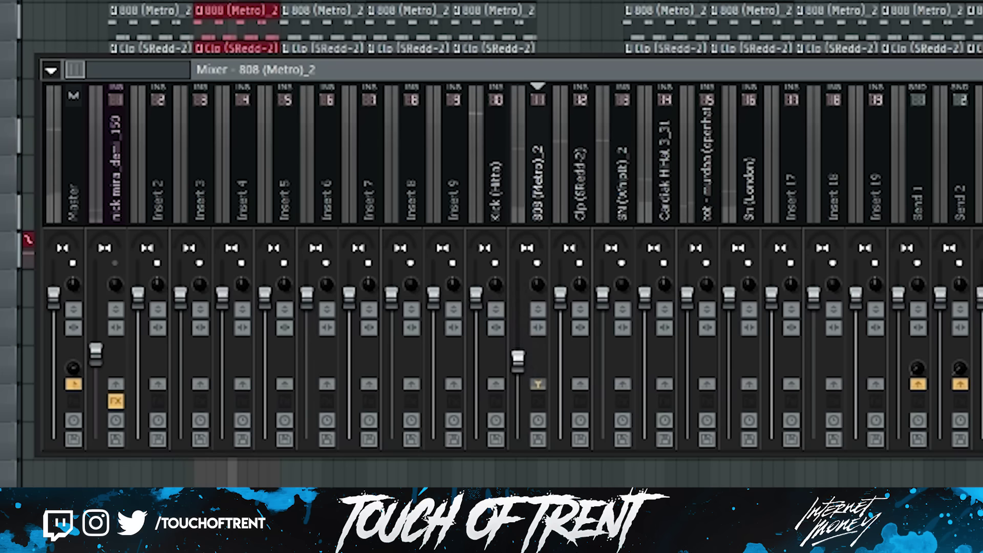
drag(520, 358, 519, 363)
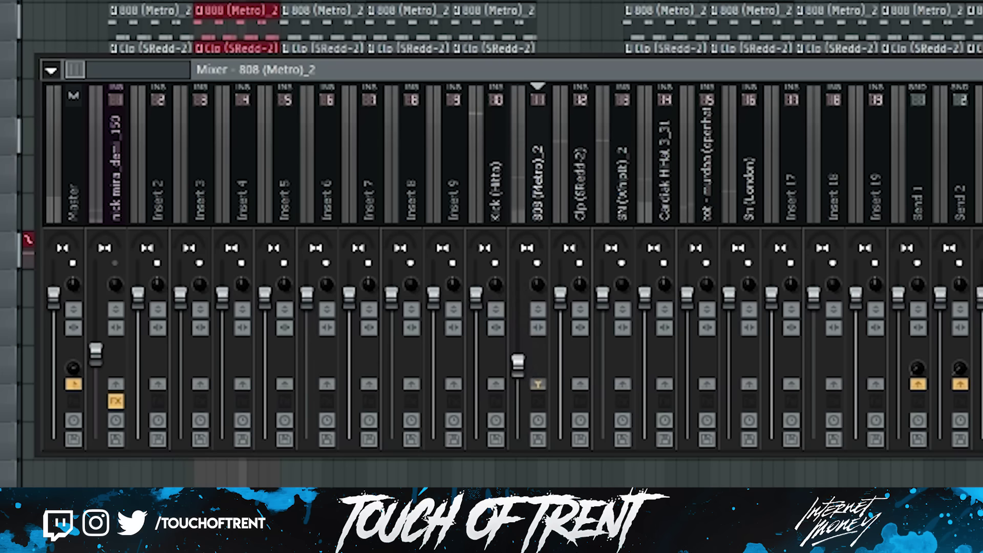
Step: Lower the kick and clap volumes to just above the melody's fader level, and the SN (WhipIt)_2 snare level with it
drag(475, 295, 476, 335)
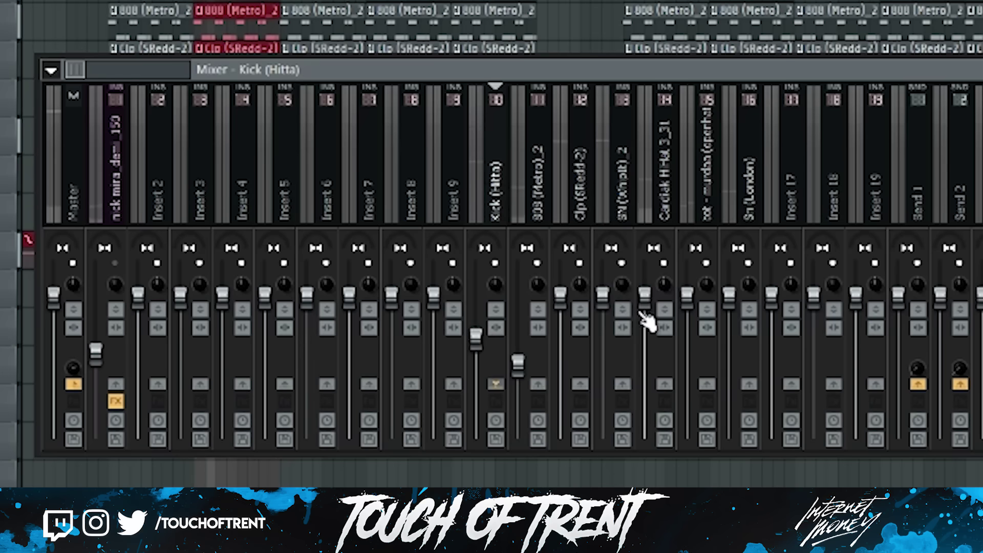
drag(561, 293, 560, 332)
drag(603, 295, 604, 352)
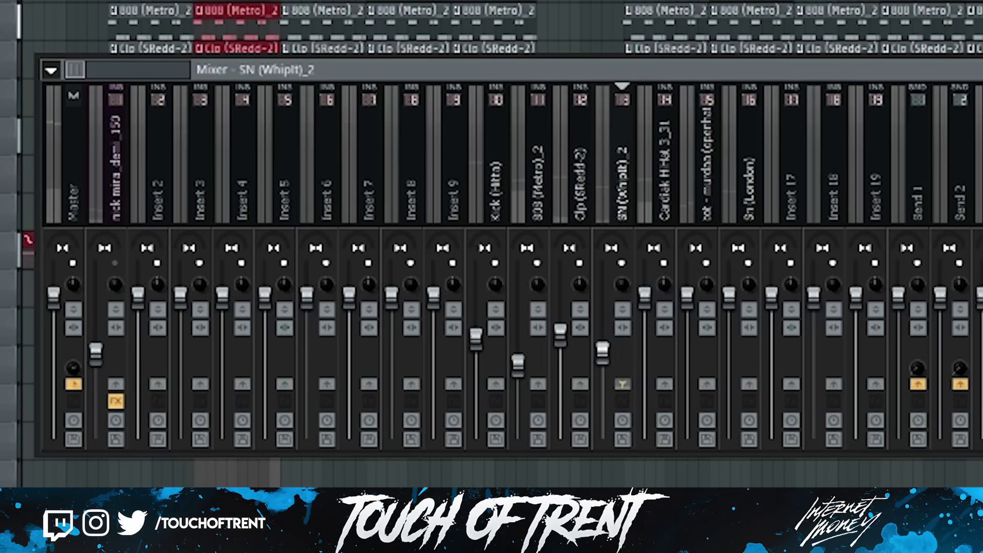
Step: Lower the volumes of the Cardiak HiHat 3_31, tot - murdaa (openhat) and Sn (London) tracks to balance the remaining percussion
drag(645, 293, 645, 364)
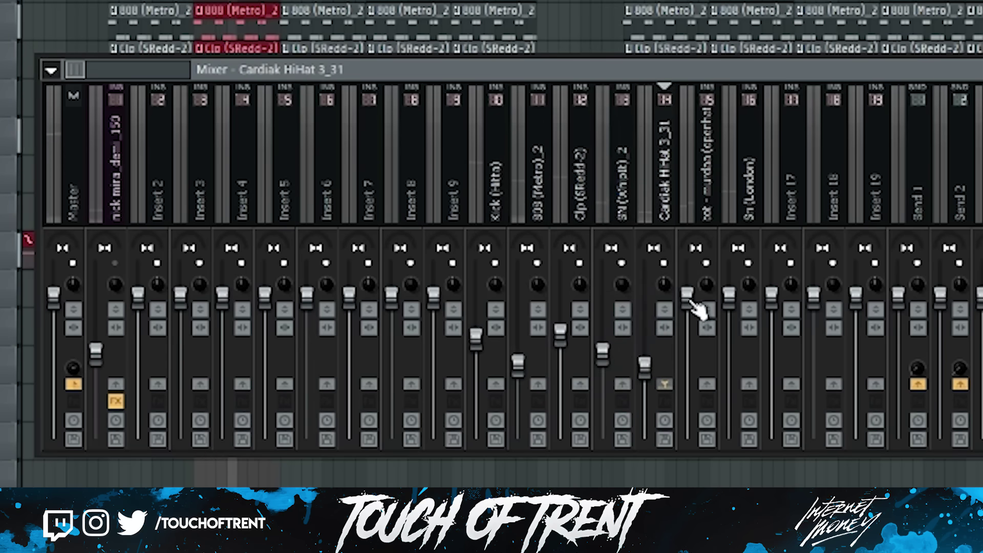
drag(687, 294, 687, 355)
drag(732, 303, 733, 351)
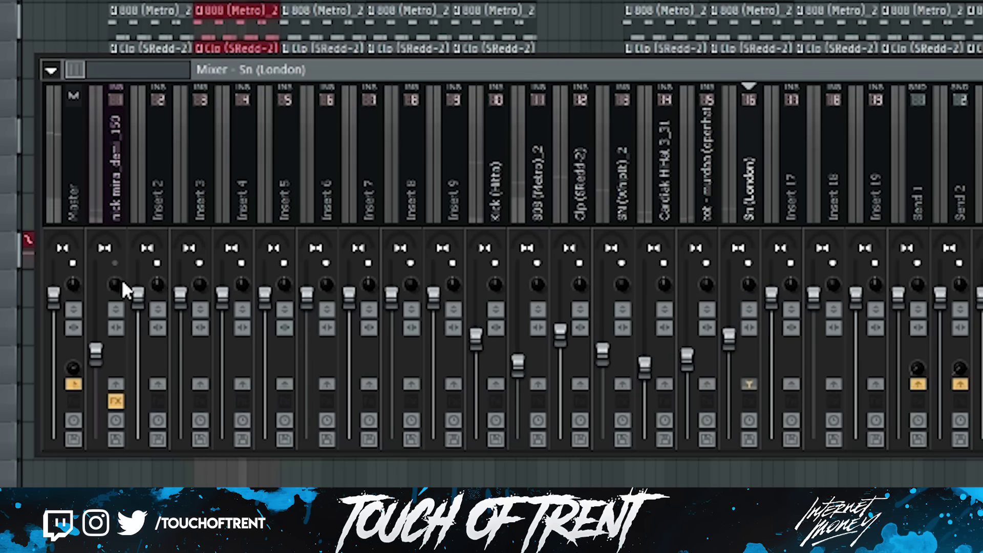
Step: Unmute the melody track, check the drum levels against it and raise the Cardiak HiHat 3_31 volume slightly
click(115, 263)
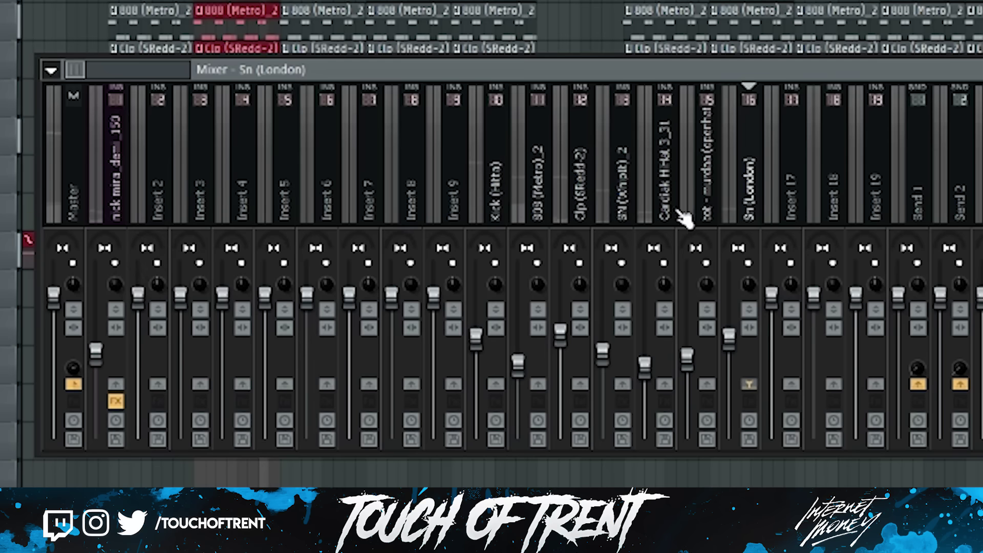
click(496, 253)
click(538, 225)
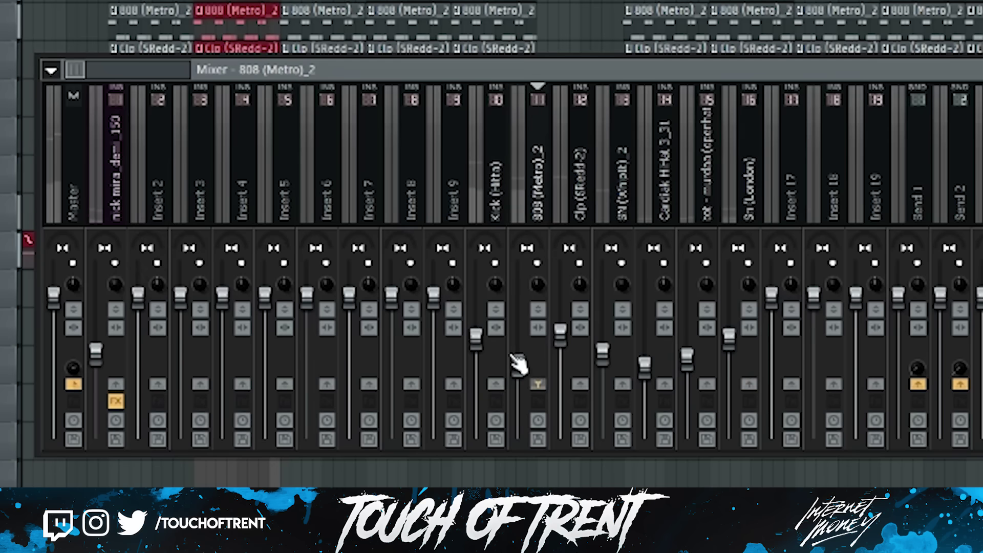
click(594, 218)
click(663, 225)
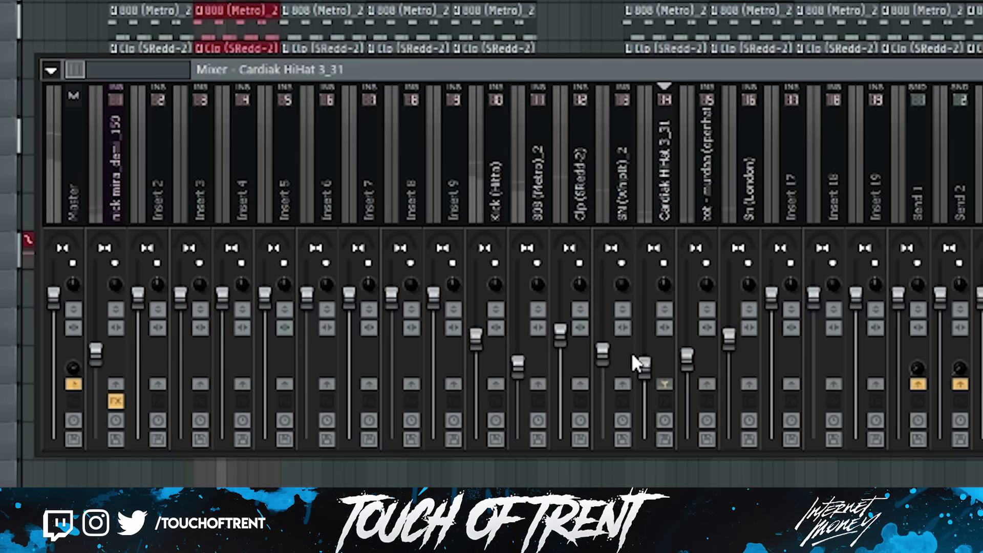
drag(644, 365, 644, 358)
click(695, 202)
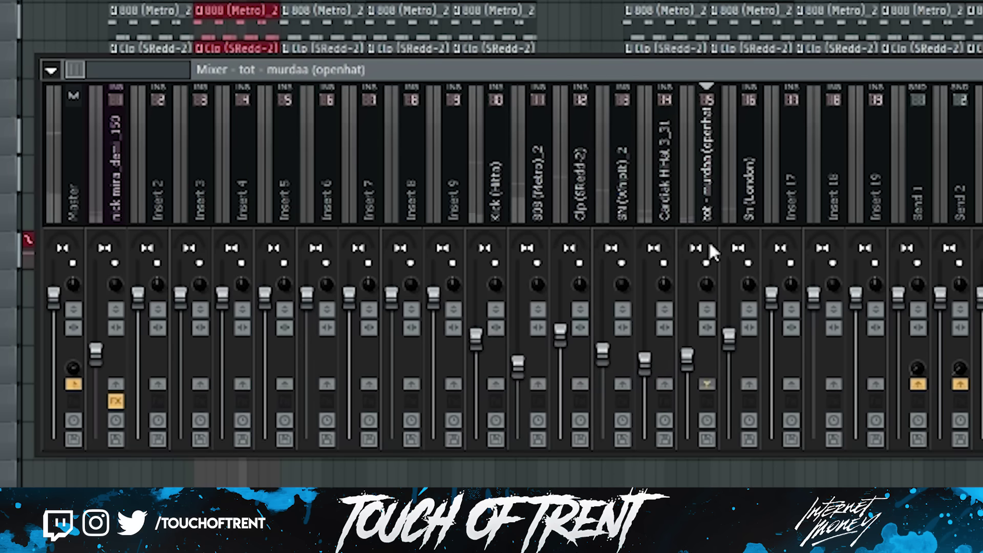
click(730, 333)
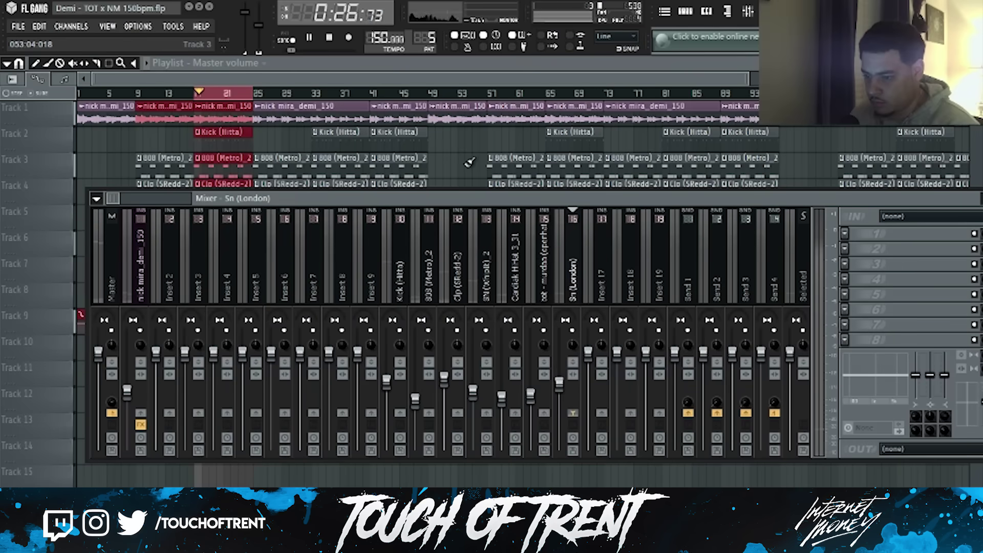
Step: Hide the mixer and raise the computer's audio volume by ten steps while the loop plays
key(F9)
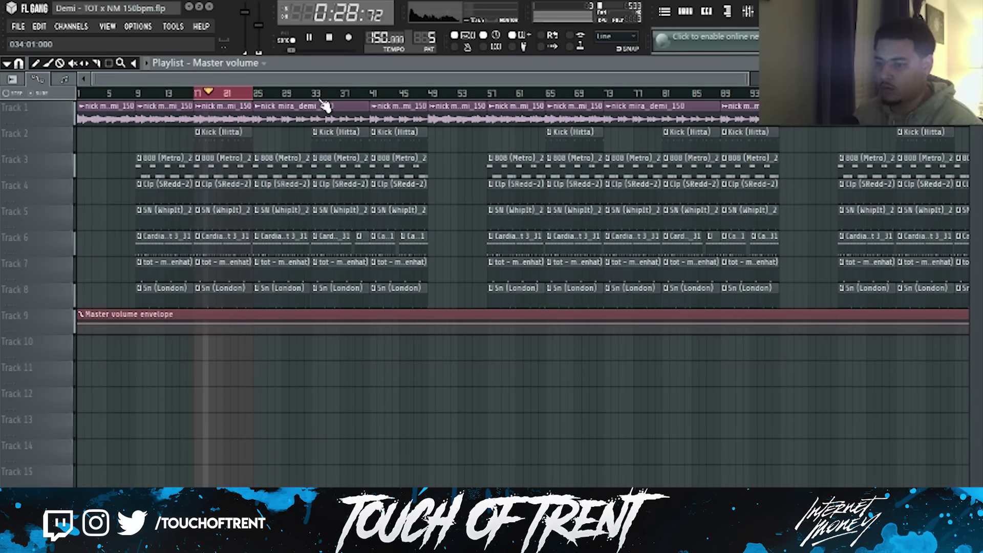
key(XF86AudioRaiseVolume)
key(XF86AudioRaiseVolume)
key(XF86AudioRaiseVolume)
key(XF86AudioRaiseVolume)
key(XF86AudioRaiseVolume)
key(XF86AudioRaiseVolume)
key(XF86AudioRaiseVolume)
key(XF86AudioRaiseVolume)
key(XF86AudioRaiseVolume)
key(XF86AudioRaiseVolume)
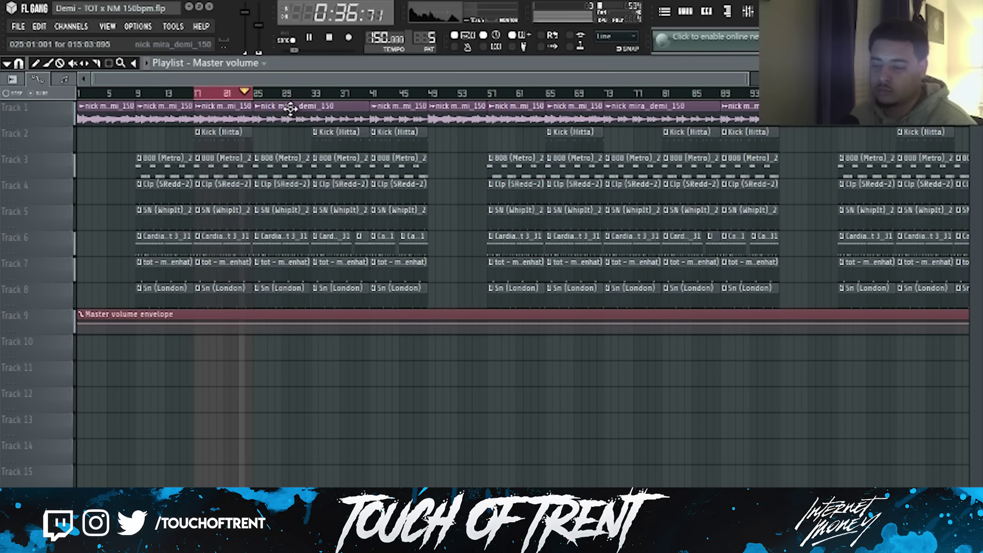
Step: Show the mixer, inspect the nick mira_demi_150 and 808 (Metro)_2 tracks while the loop plays, and stop playback
key(F9)
click(141, 271)
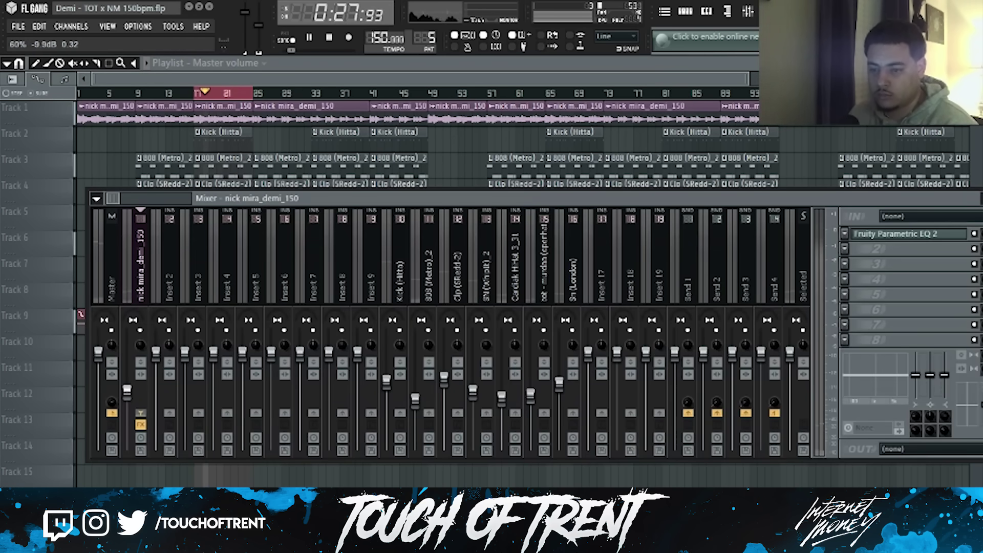
click(406, 288)
click(429, 279)
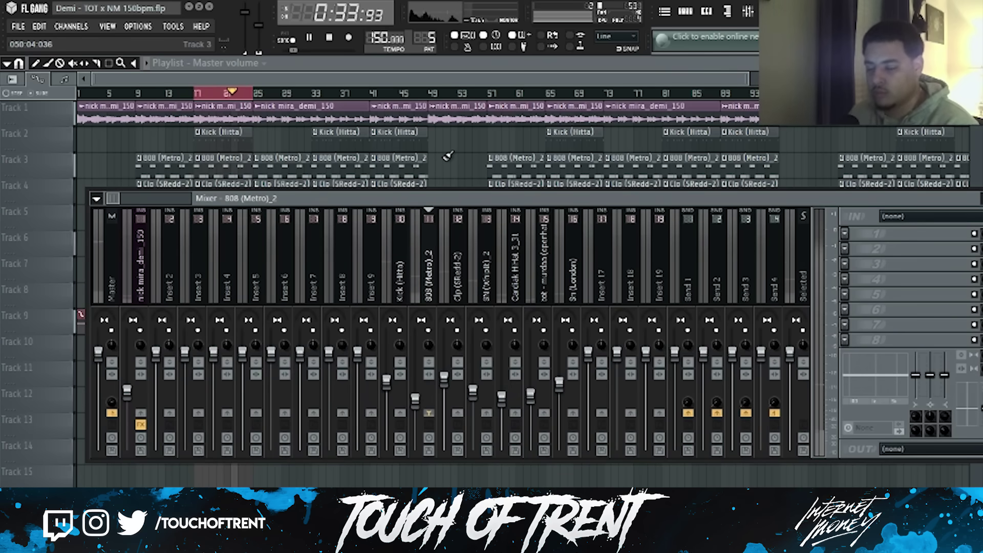
mouse_move(506, 200)
mouse_down()
mouse_move(478, 192)
mouse_move(540, 187)
mouse_move(494, 188)
mouse_up()
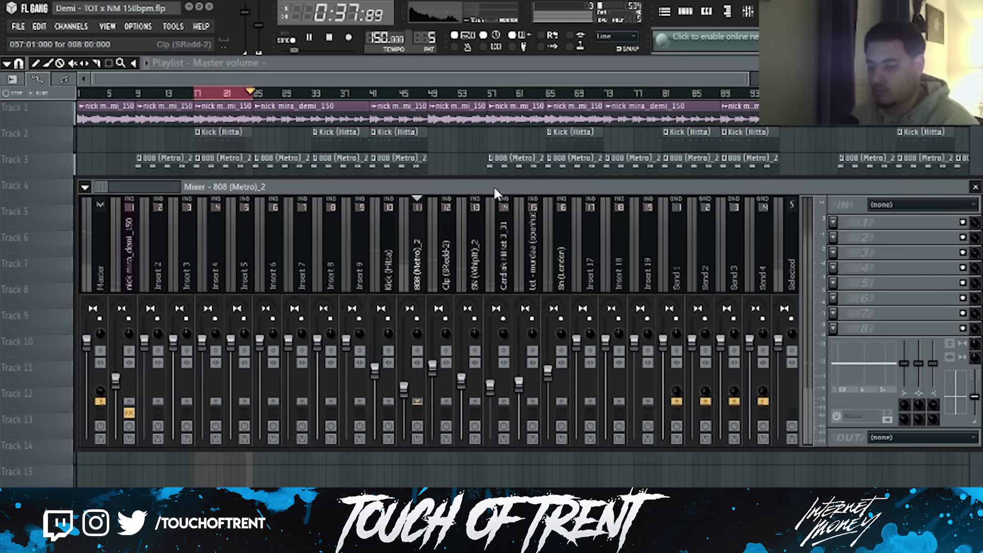
key(space)
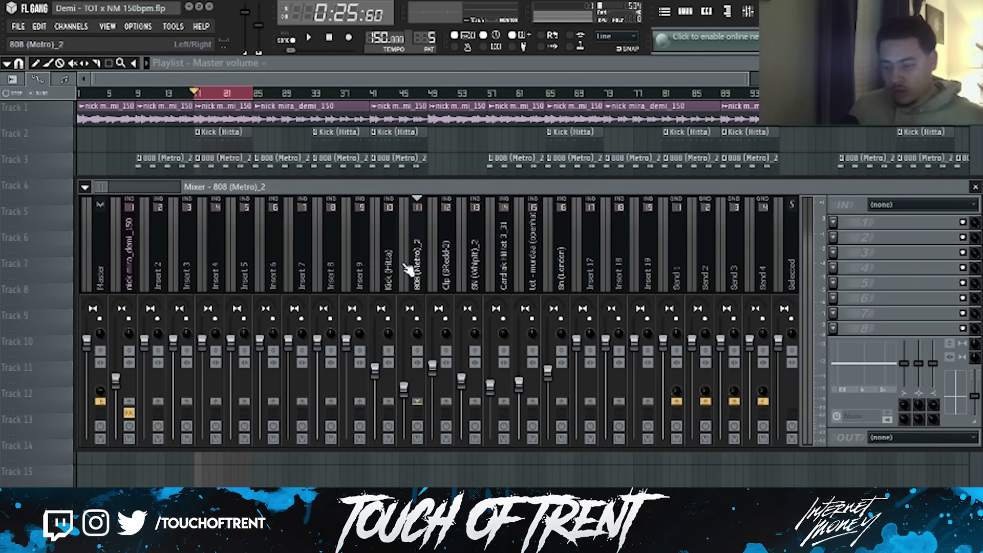
Step: Go through the clap, SN (WhipIt)_2, hi-hat, open hat and Sn (London) mixer tracks to check their effect slots
click(448, 272)
click(476, 269)
click(503, 266)
click(532, 265)
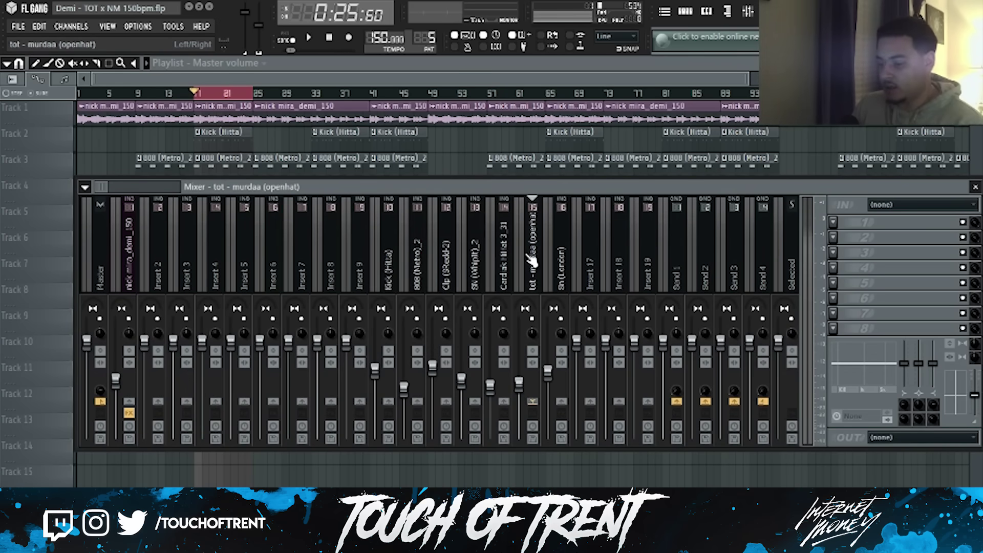
click(566, 271)
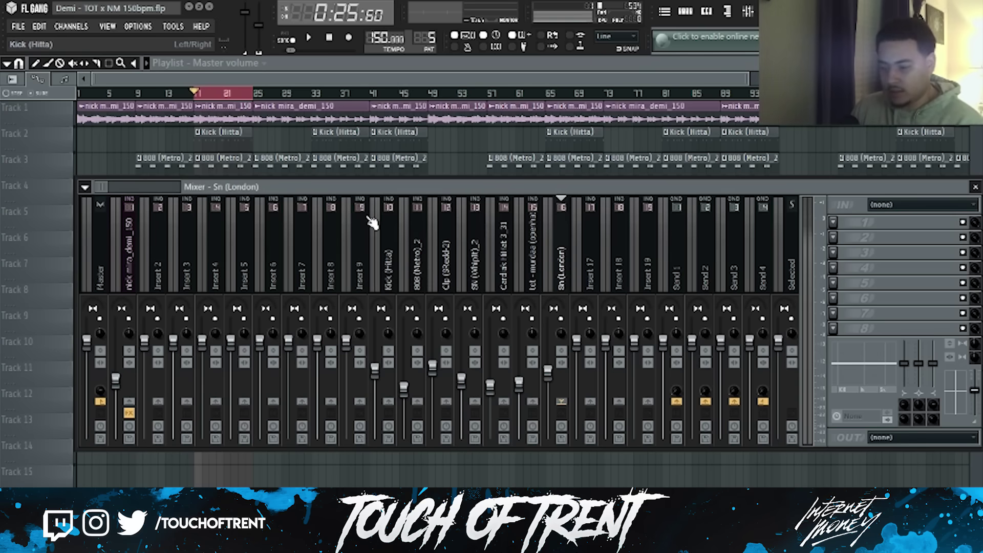
Step: Examine the low-cut curve of Fruity Parametric EQ 2 on the nick mira_demi_150 track and close the plugin
drag(342, 190, 360, 191)
click(144, 233)
drag(117, 189, 118, 189)
click(149, 251)
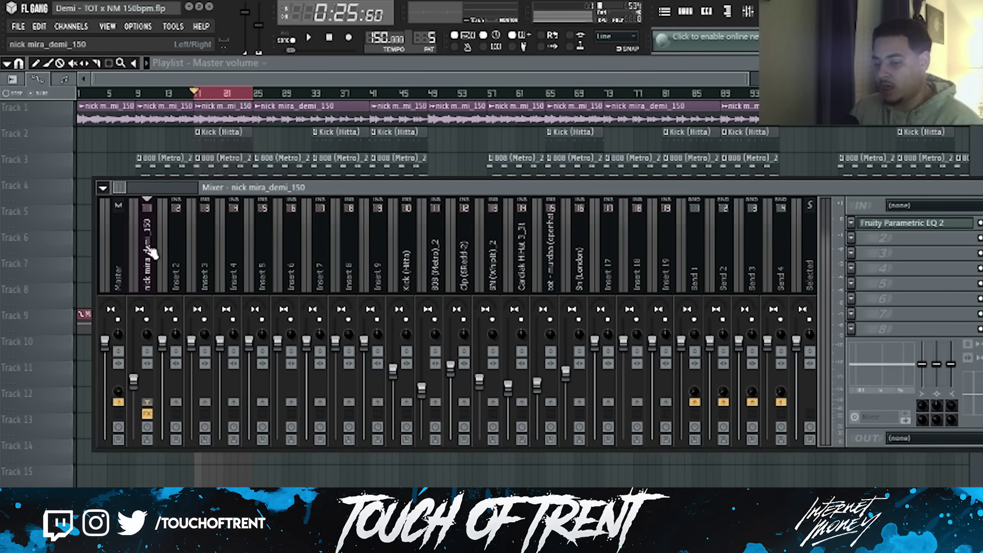
click(901, 230)
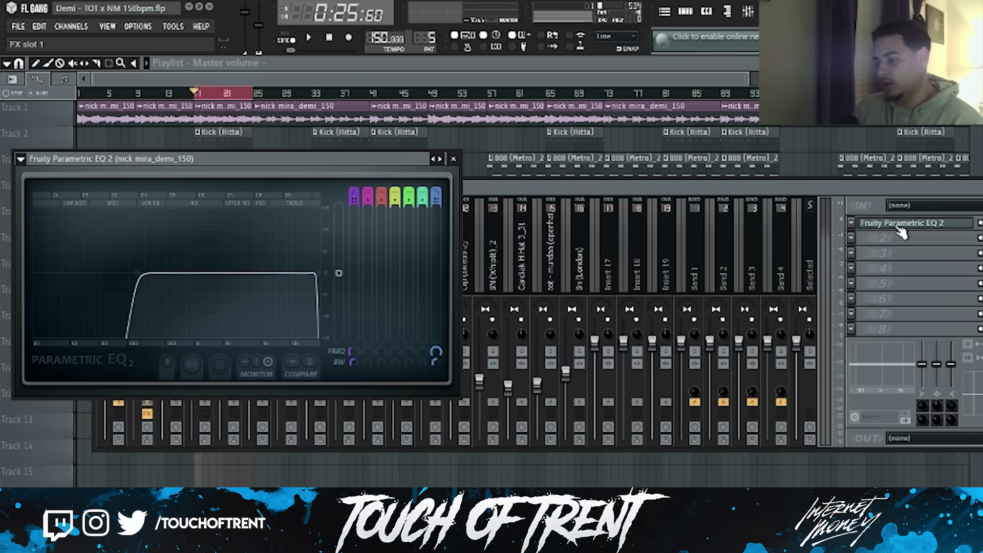
click(457, 160)
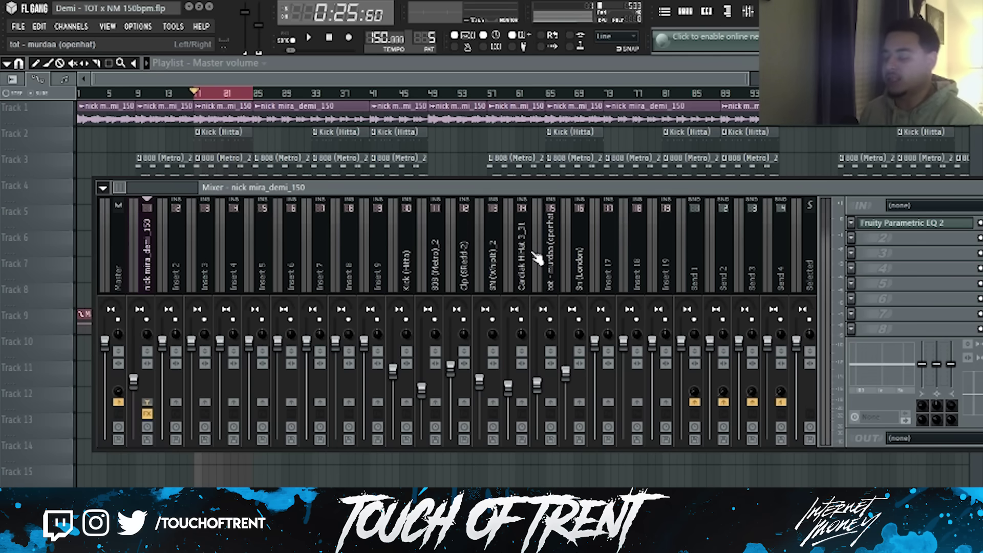
Step: Add Fruity Limiter to the first effect slot of the Master track
click(115, 301)
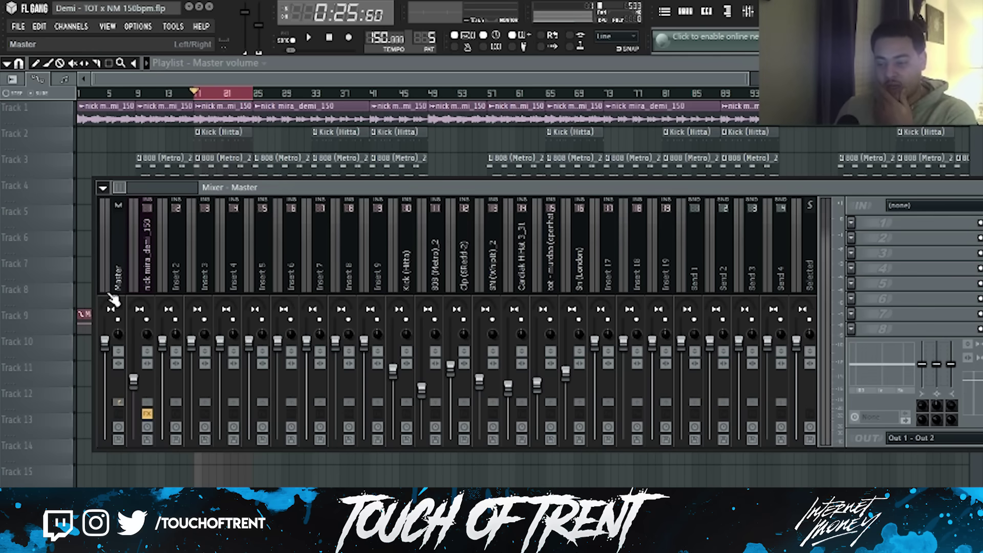
click(850, 226)
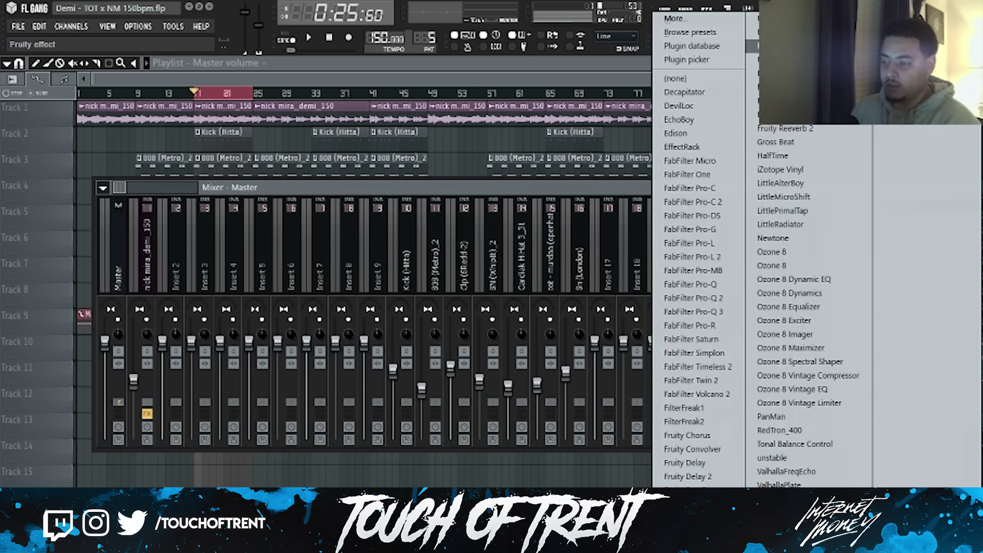
click(786, 46)
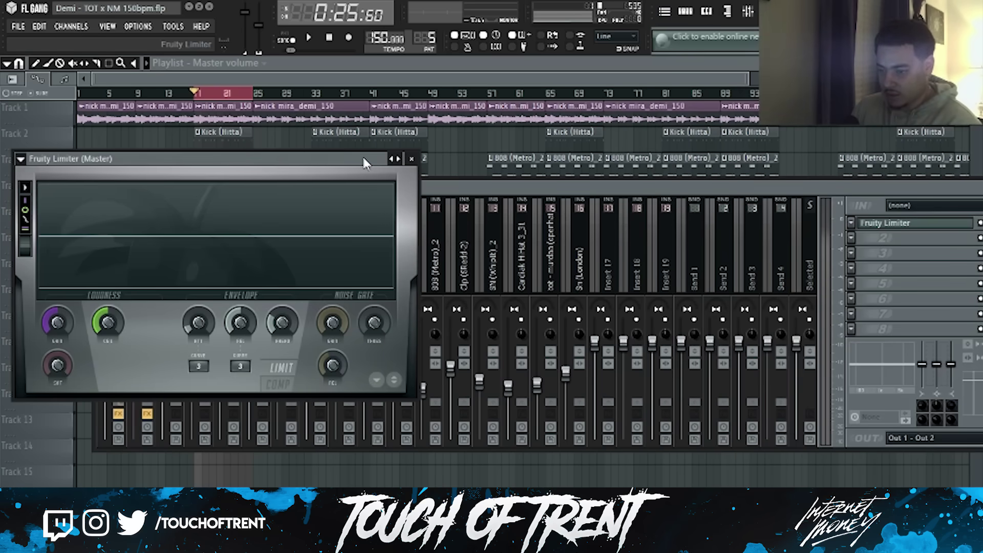
drag(363, 159, 427, 183)
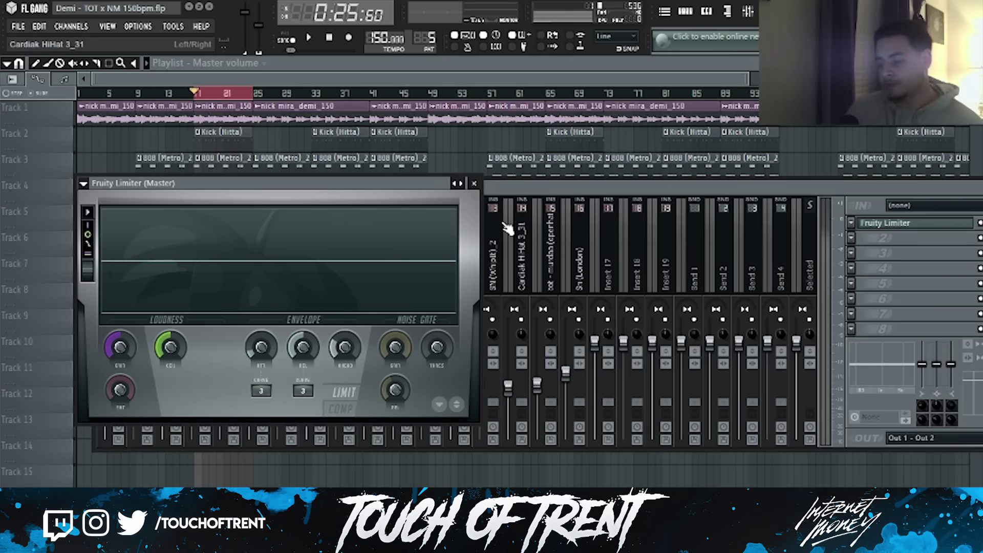
Step: Lower the Fruity Limiter's ceiling while the loop plays so it catches the loudest peaks, and stop playback
key(space)
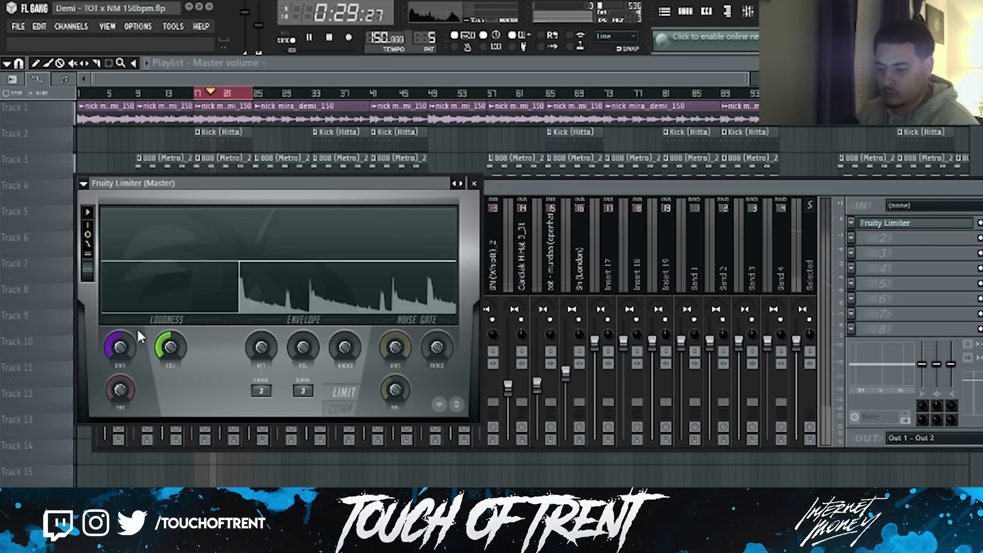
drag(170, 347, 170, 384)
drag(170, 347, 171, 346)
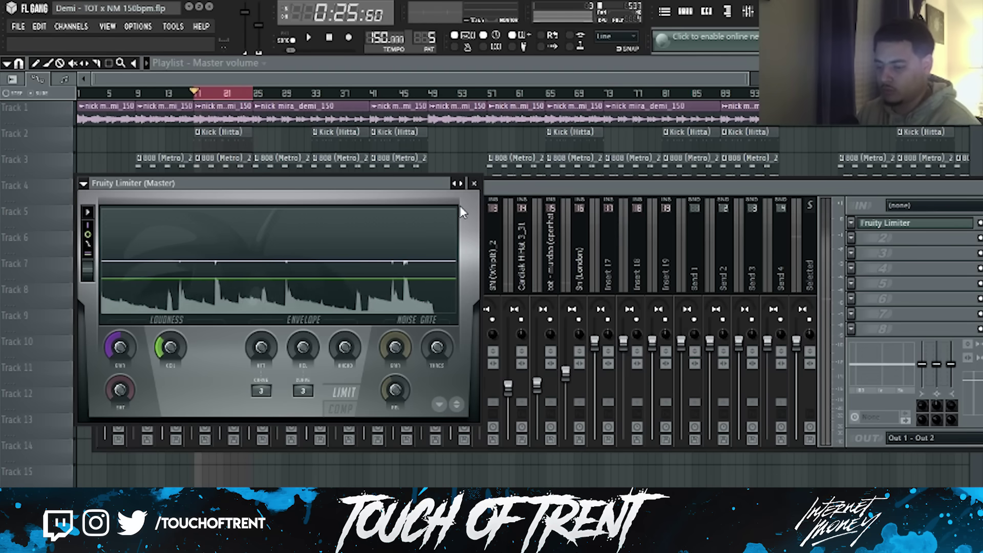
key(space)
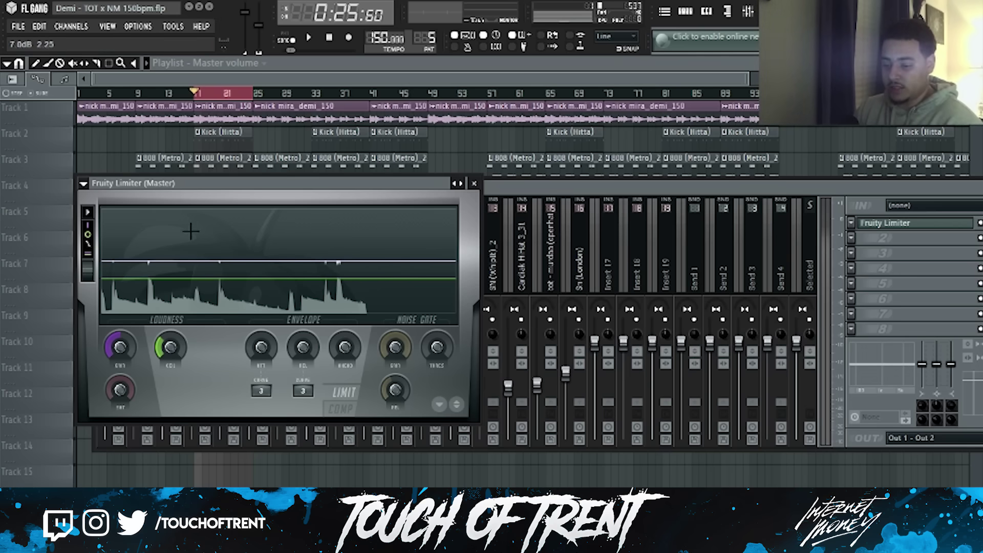
click(475, 184)
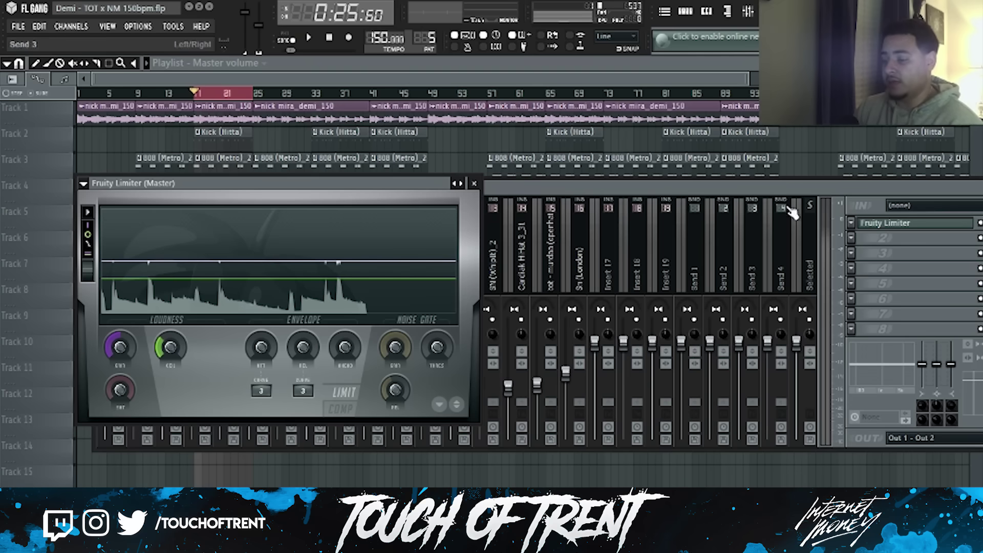
Step: Add Fruity Multiband Compressor to the Master's second effect slot and load its Mastering 2.4dB preset
click(865, 238)
click(845, 259)
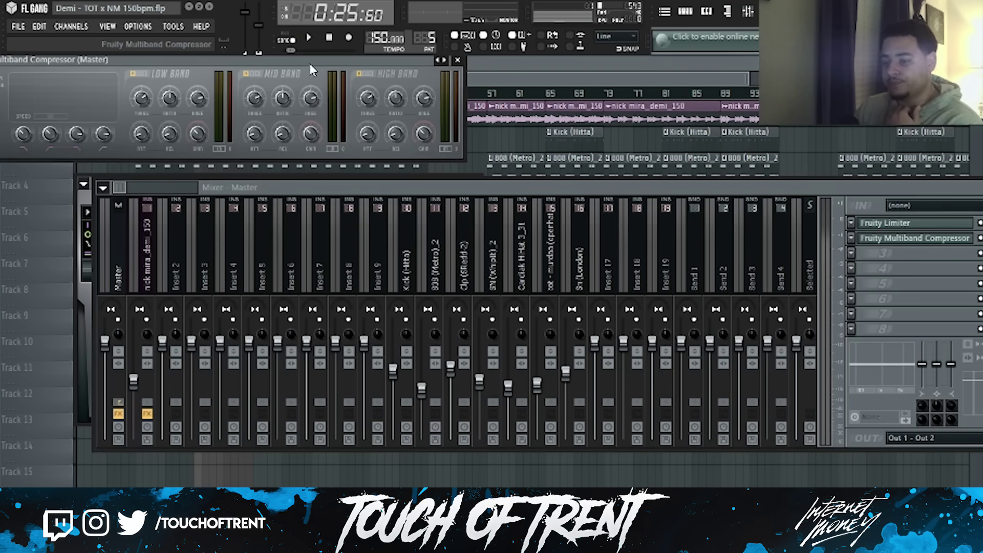
drag(310, 63, 535, 268)
click(183, 264)
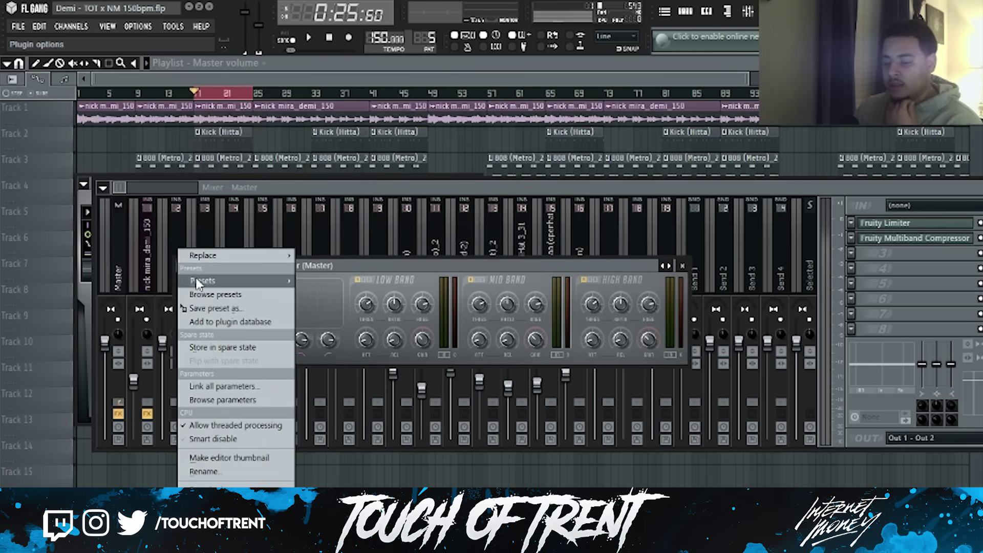
mouse_move(197, 283)
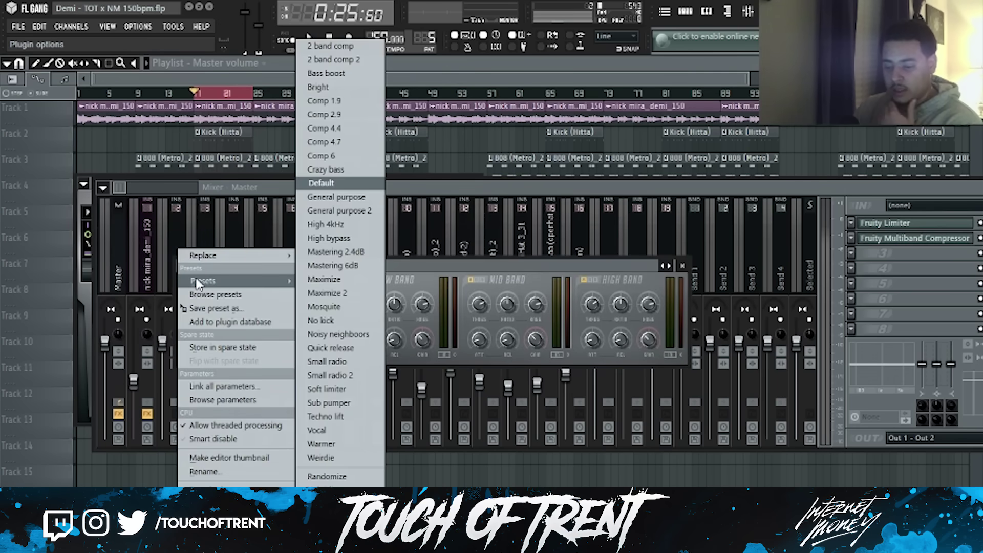
click(354, 254)
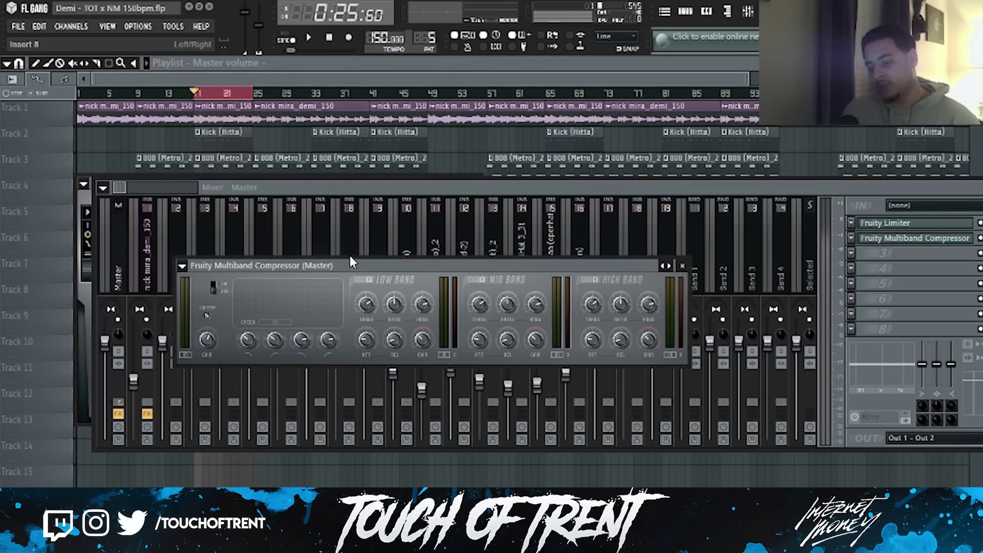
drag(343, 258, 332, 263)
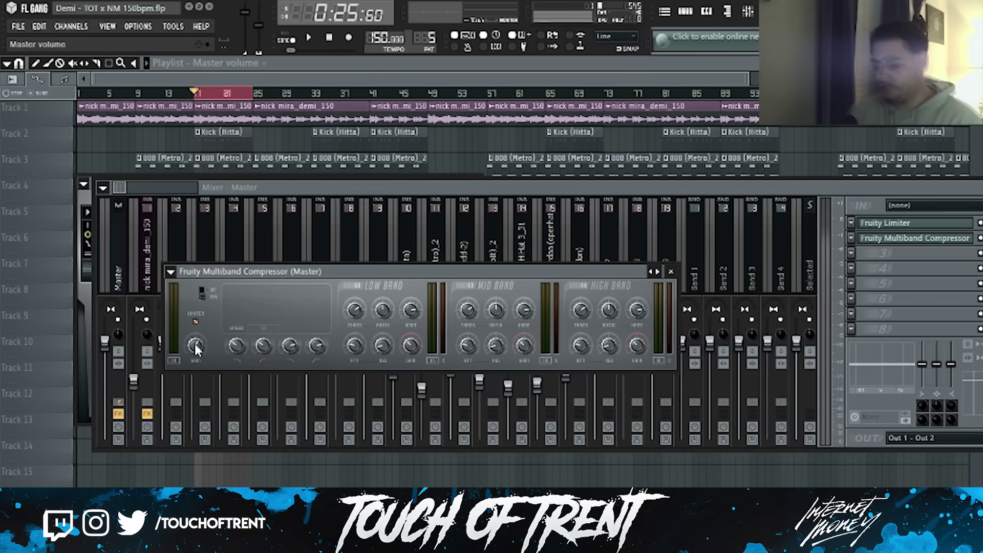
Step: Adjust the multiband compressor's master gain while the loop plays, raise the computer's audio volume by fourteen steps, and stop playback
key(space)
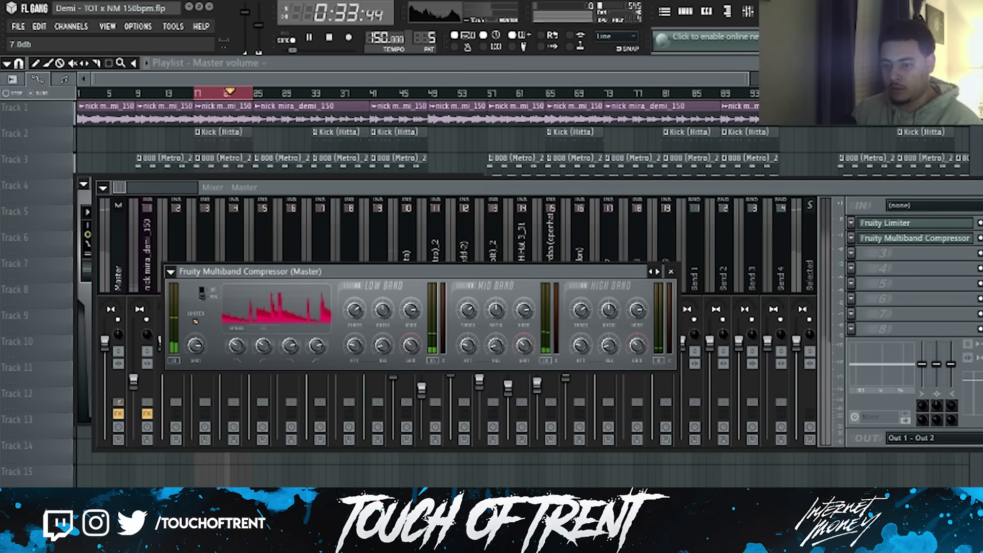
drag(194, 350, 194, 351)
key(XF86AudioRaiseVolume)
key(XF86AudioRaiseVolume)
key(XF86AudioRaiseVolume)
key(XF86AudioRaiseVolume)
key(XF86AudioRaiseVolume)
key(XF86AudioRaiseVolume)
key(XF86AudioRaiseVolume)
key(XF86AudioRaiseVolume)
key(XF86AudioRaiseVolume)
key(XF86AudioRaiseVolume)
key(XF86AudioRaiseVolume)
key(XF86AudioRaiseVolume)
key(XF86AudioRaiseVolume)
key(XF86AudioRaiseVolume)
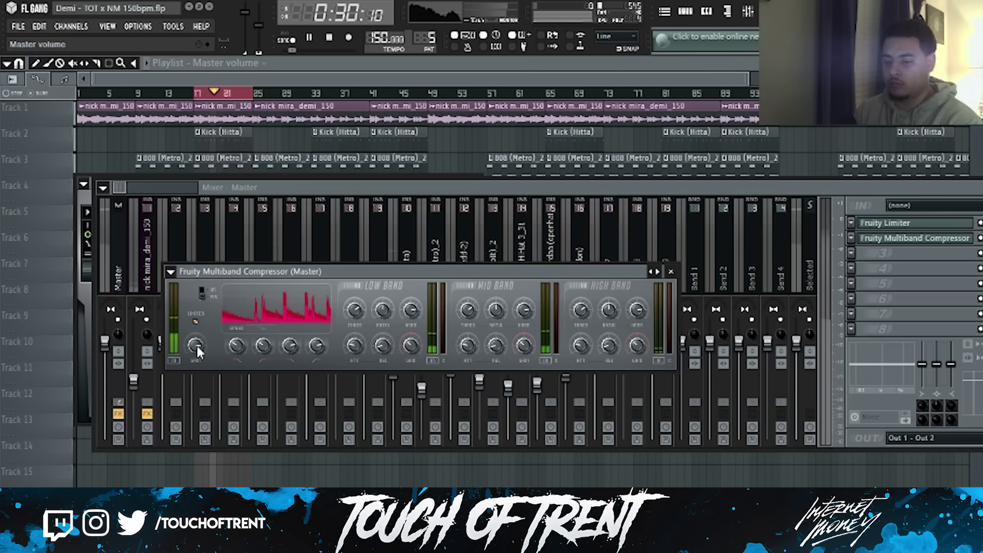
key(space)
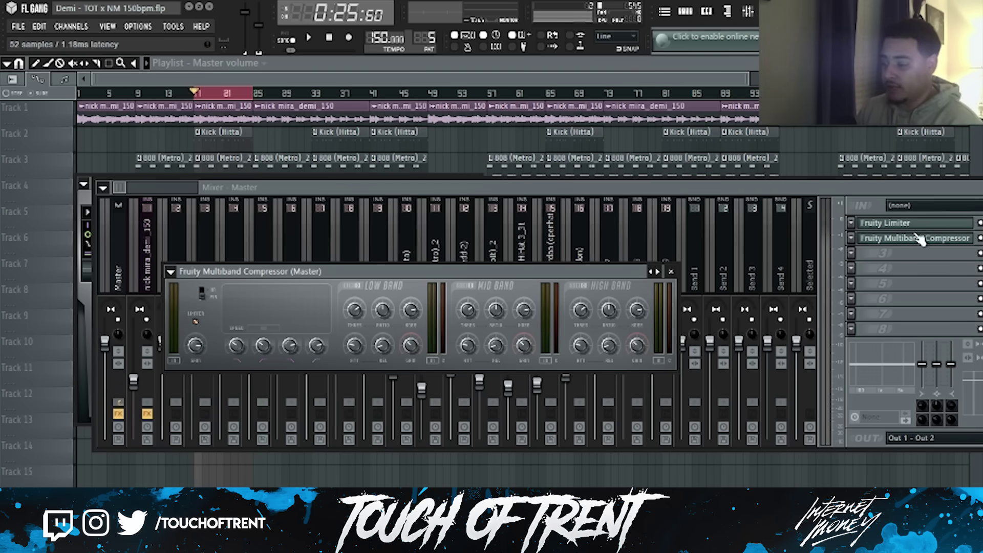
Step: Review the Master's Fruity Limiter and reload the Mastering 2.4dB preset in Fruity Multiband Compressor
click(894, 223)
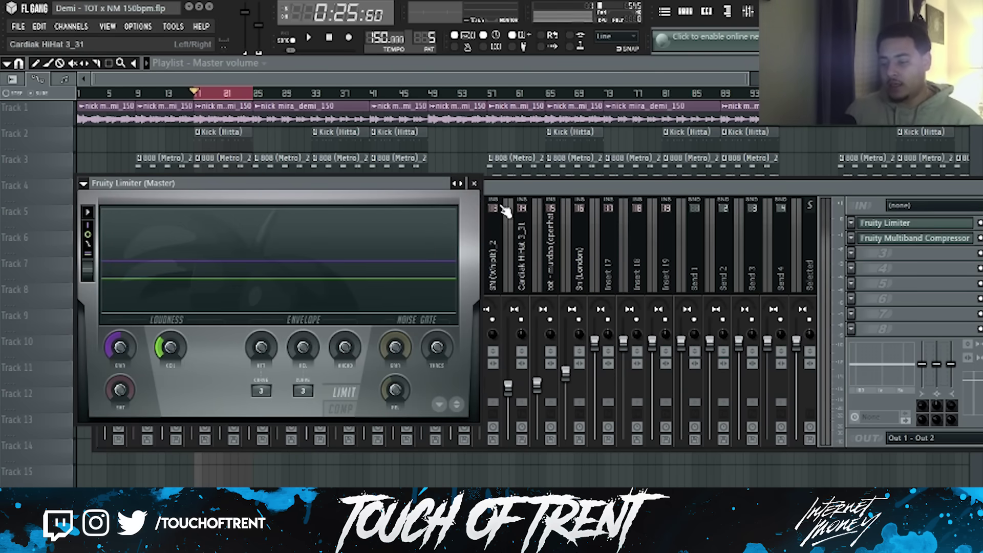
click(474, 182)
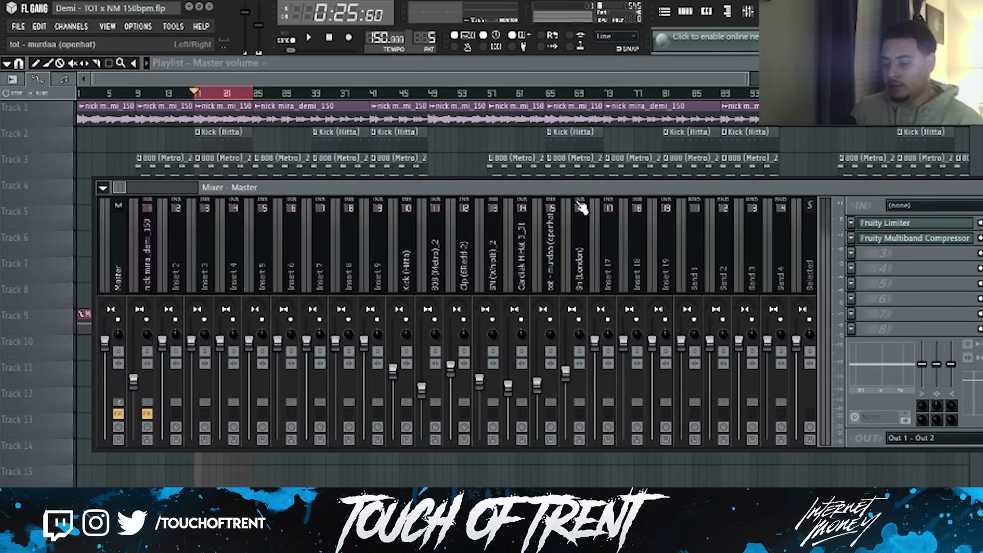
click(902, 238)
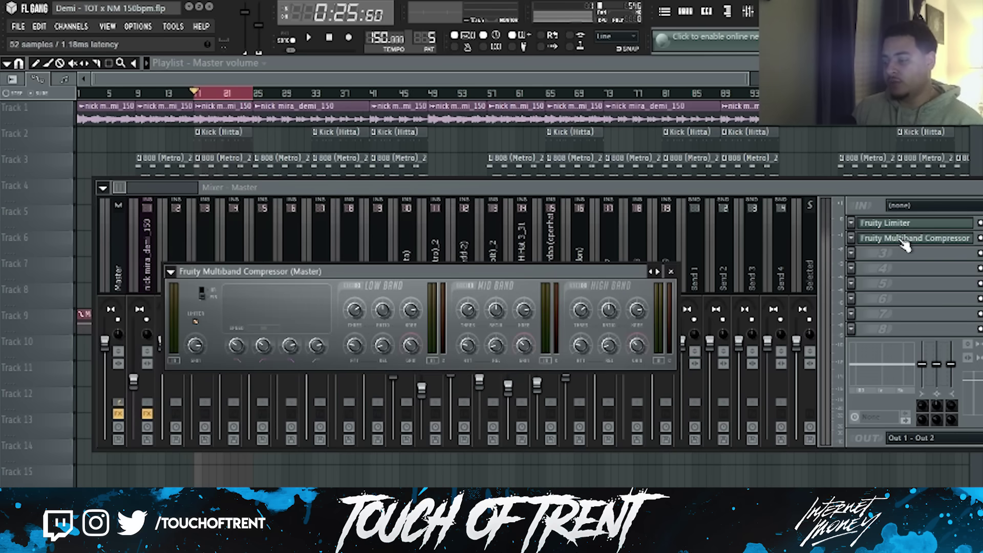
click(170, 271)
mouse_move(192, 286)
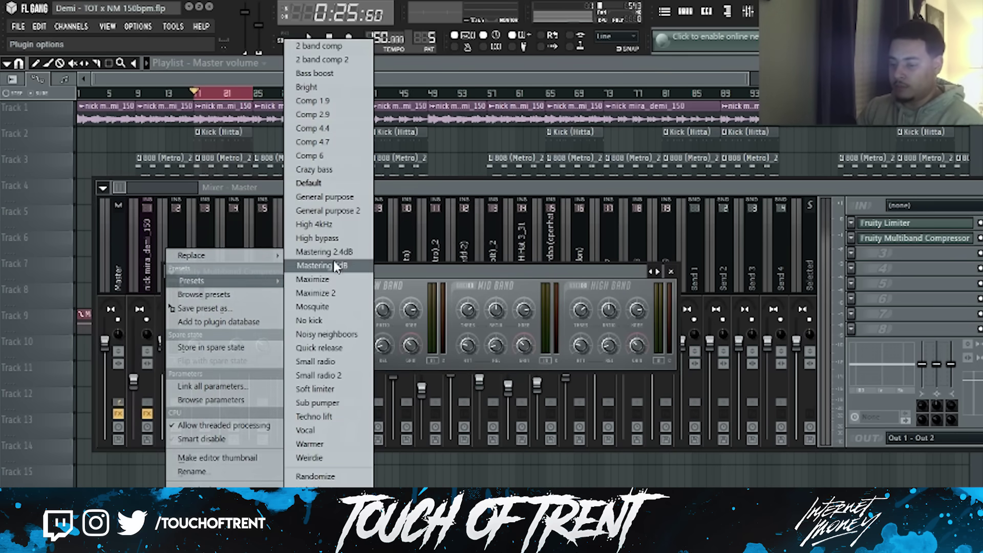
click(334, 253)
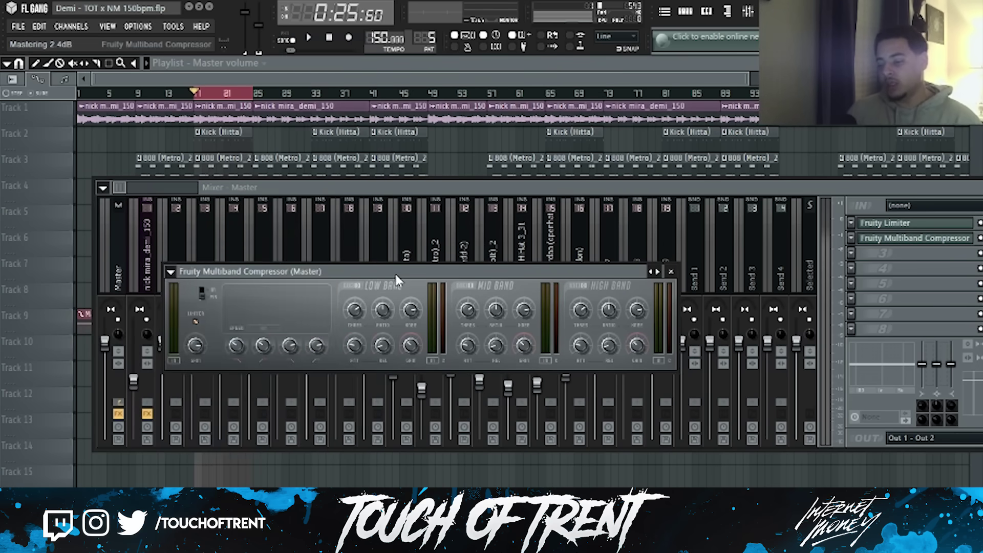